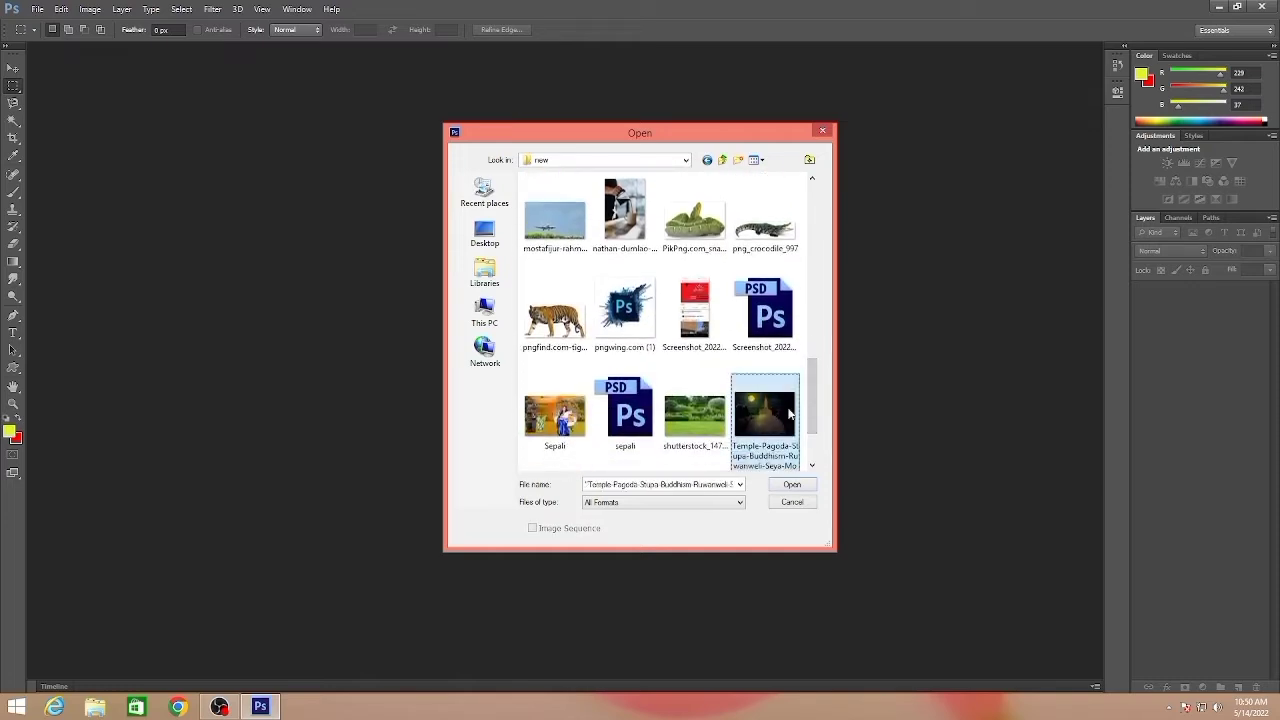
Open the Wesak article, temple pagoda and Vesak lantern images together, and create a blank 7 × 5 inch document at 300 pixels/inch
scroll(789, 414, "down", 1)
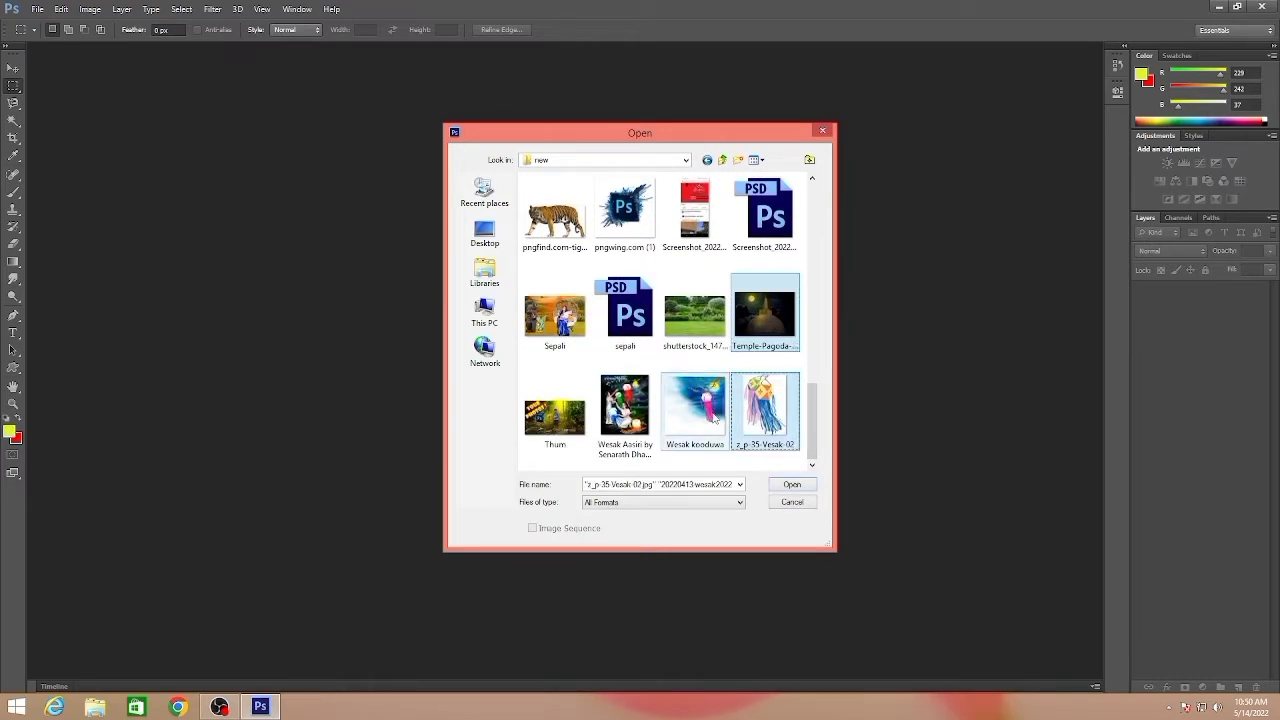
left_click_drag(816, 410, 817, 208)
left_click(792, 484)
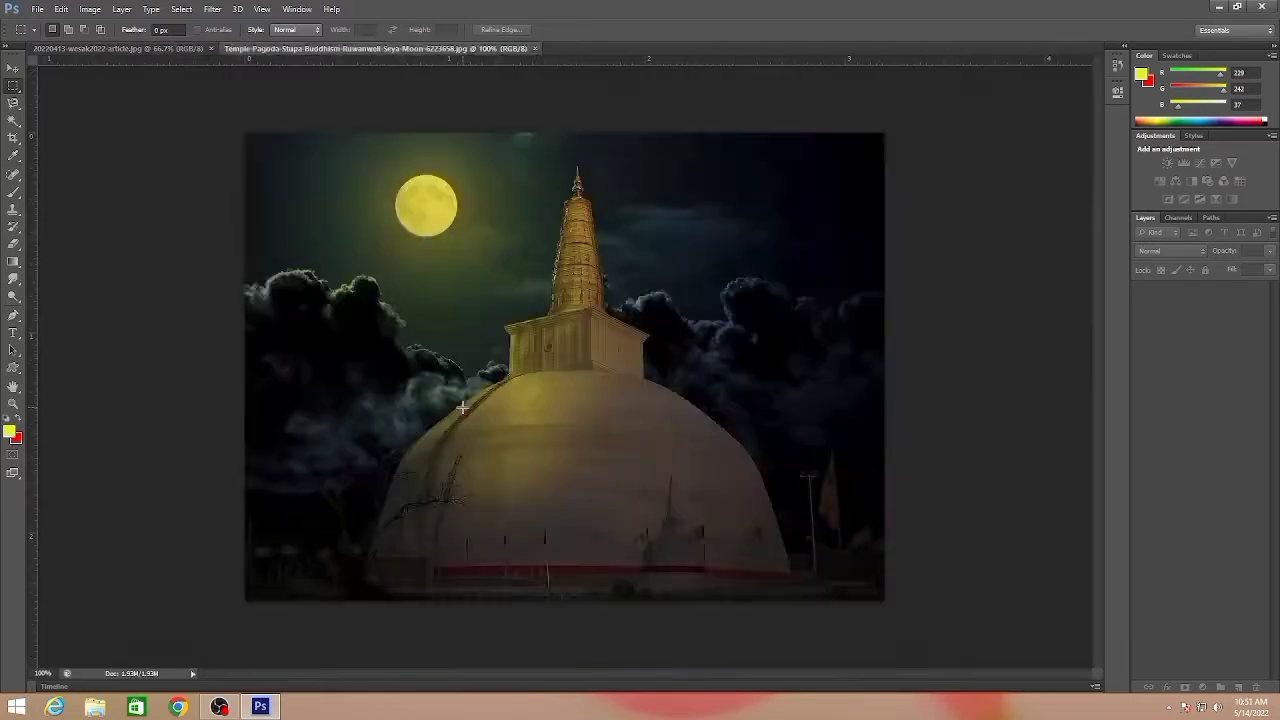
key("ctrl+n")
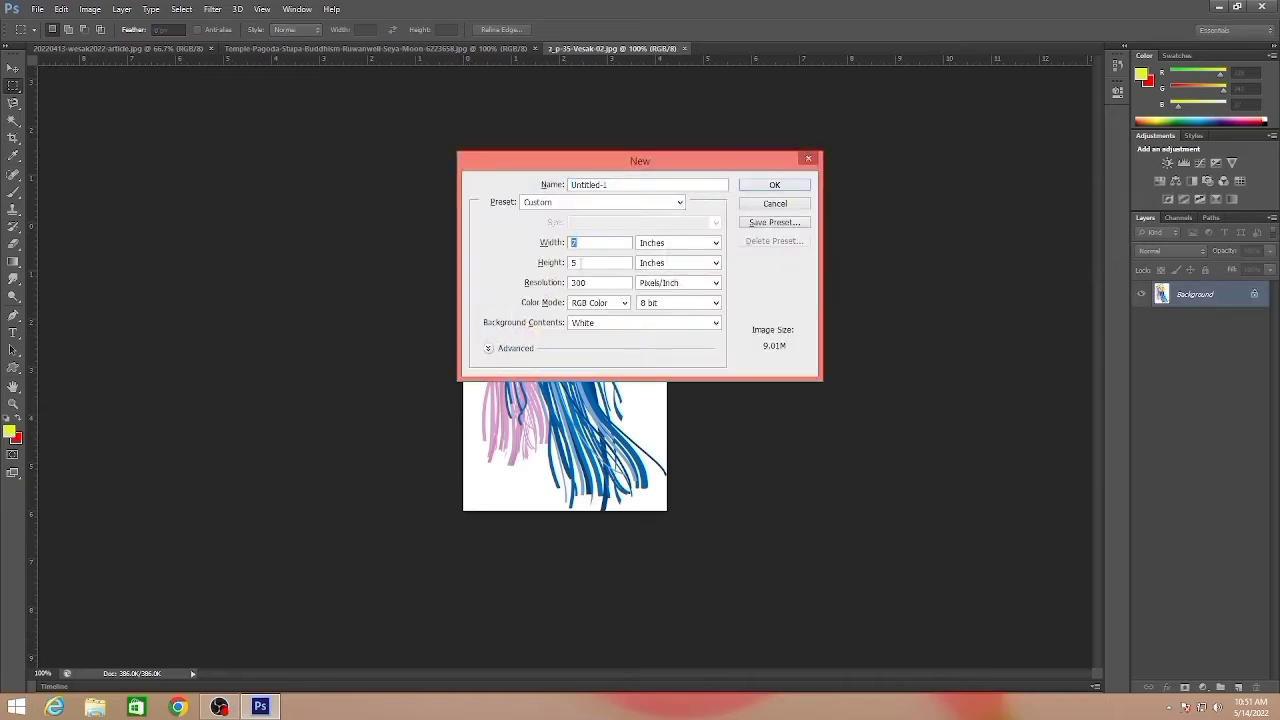
left_click(773, 186)
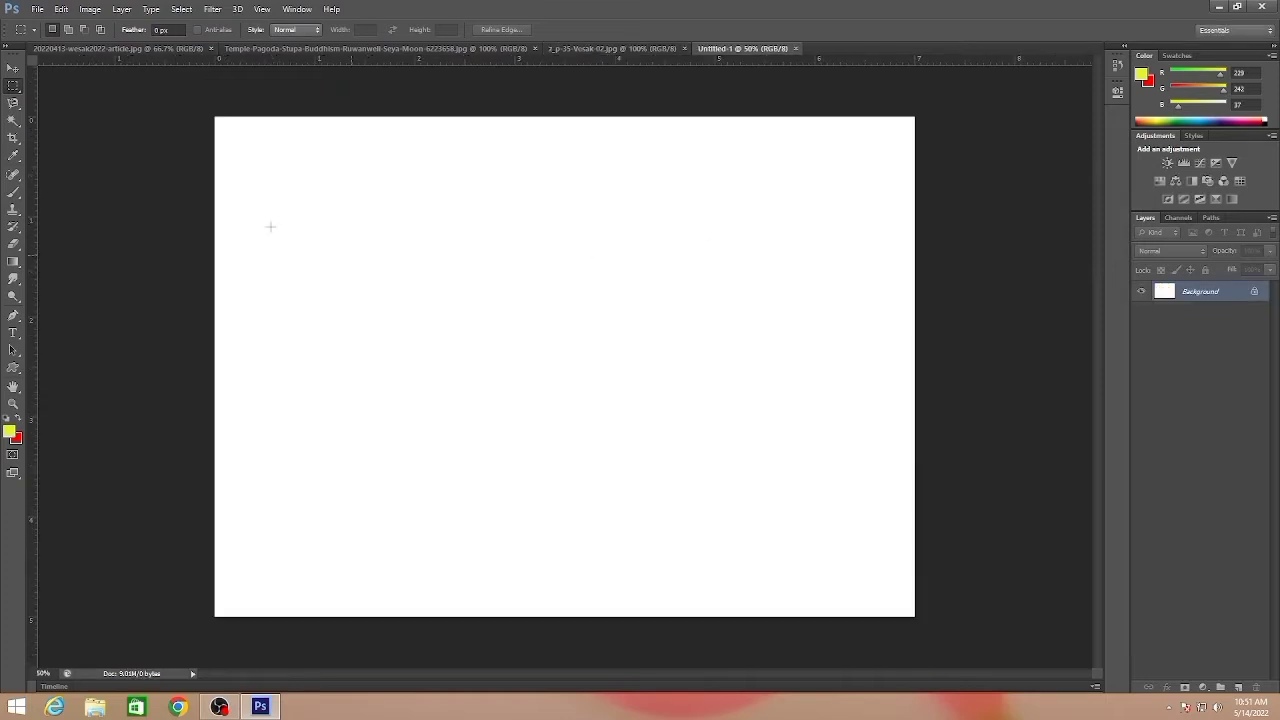
Copy the Wesak article image into the Untitled-1 document and scale it to span the full canvas width along the lower edge
left_click(140, 48)
key("v")
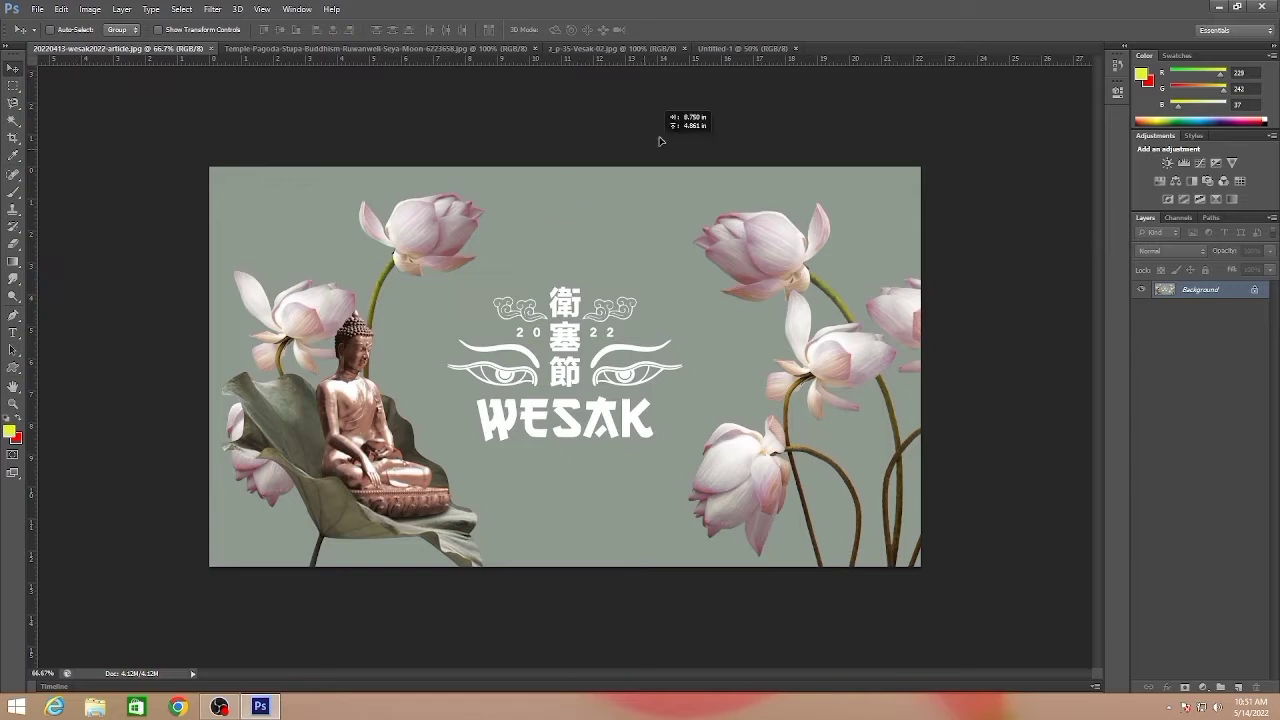
left_click_drag(723, 53, 350, 420)
key("ctrl+t")
left_click_drag(747, 317, 915, 222)
key("Return")
Copy the Vesak lantern image into Untitled-1 and close its source file
left_click(652, 48)
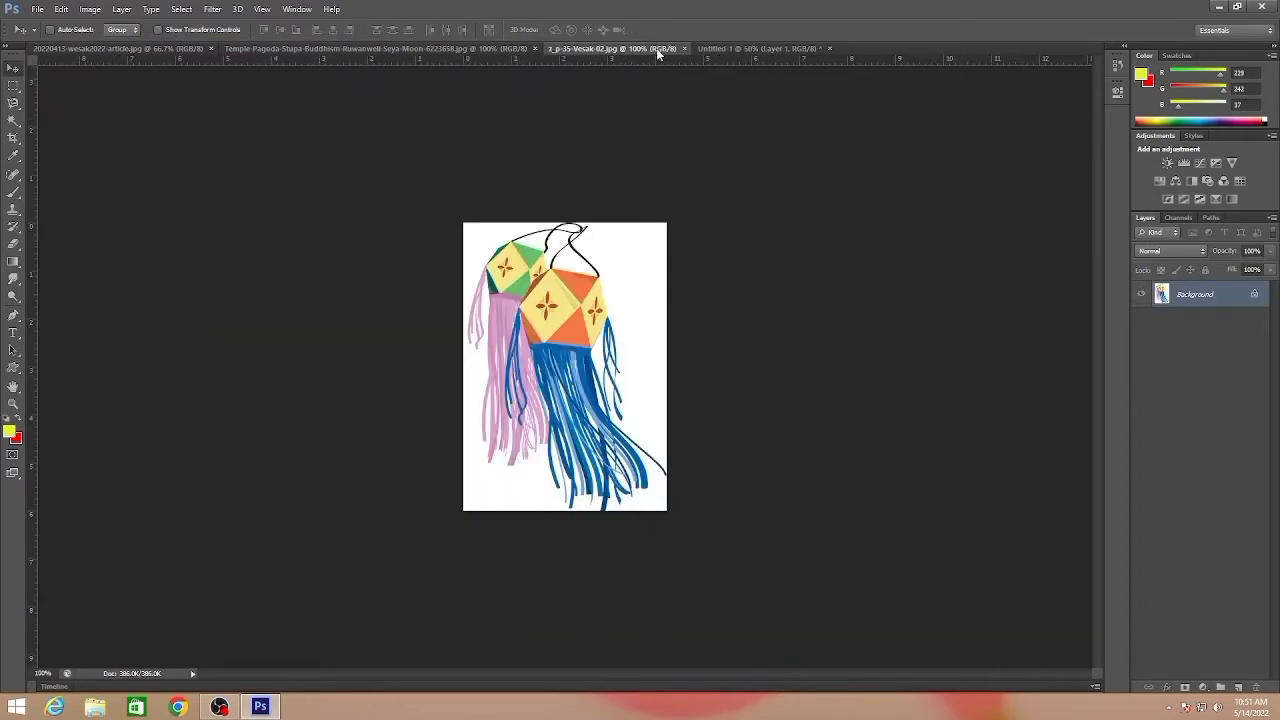
left_click_drag(560, 296, 583, 212)
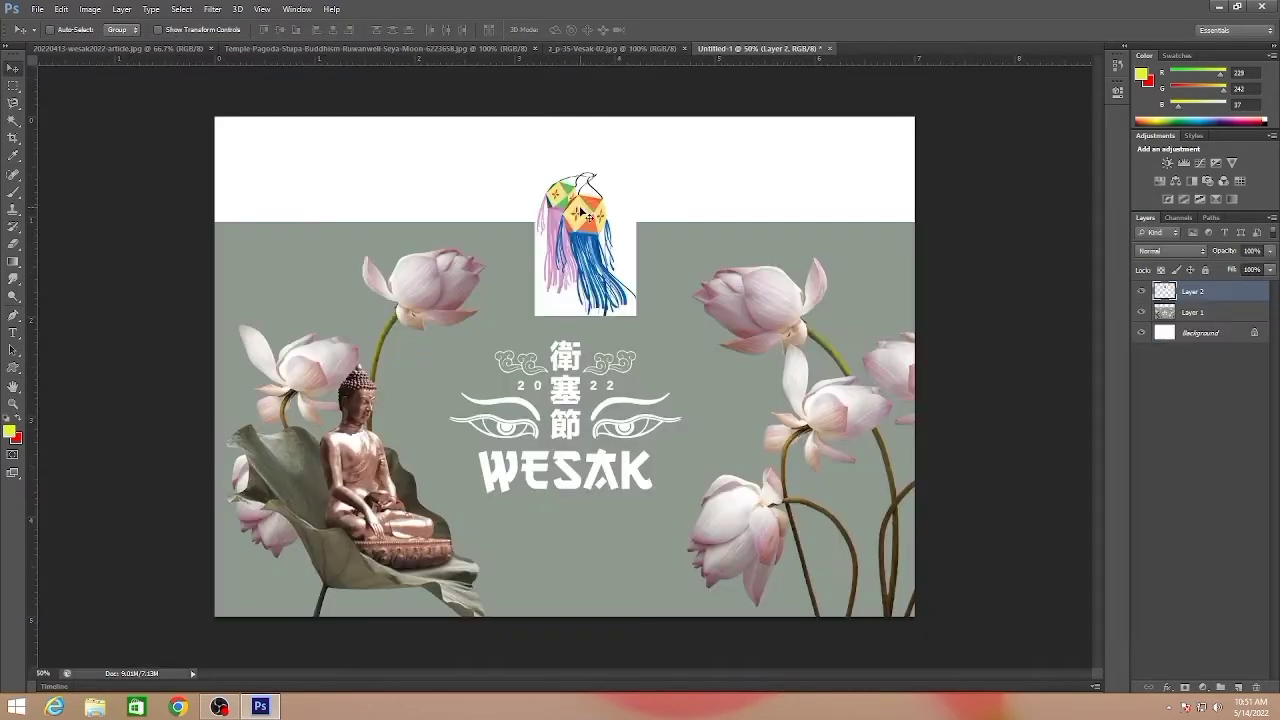
left_click(677, 48)
Copy the temple pagoda image into Untitled-1 and close the temple and Wesak article source files
left_click(505, 48)
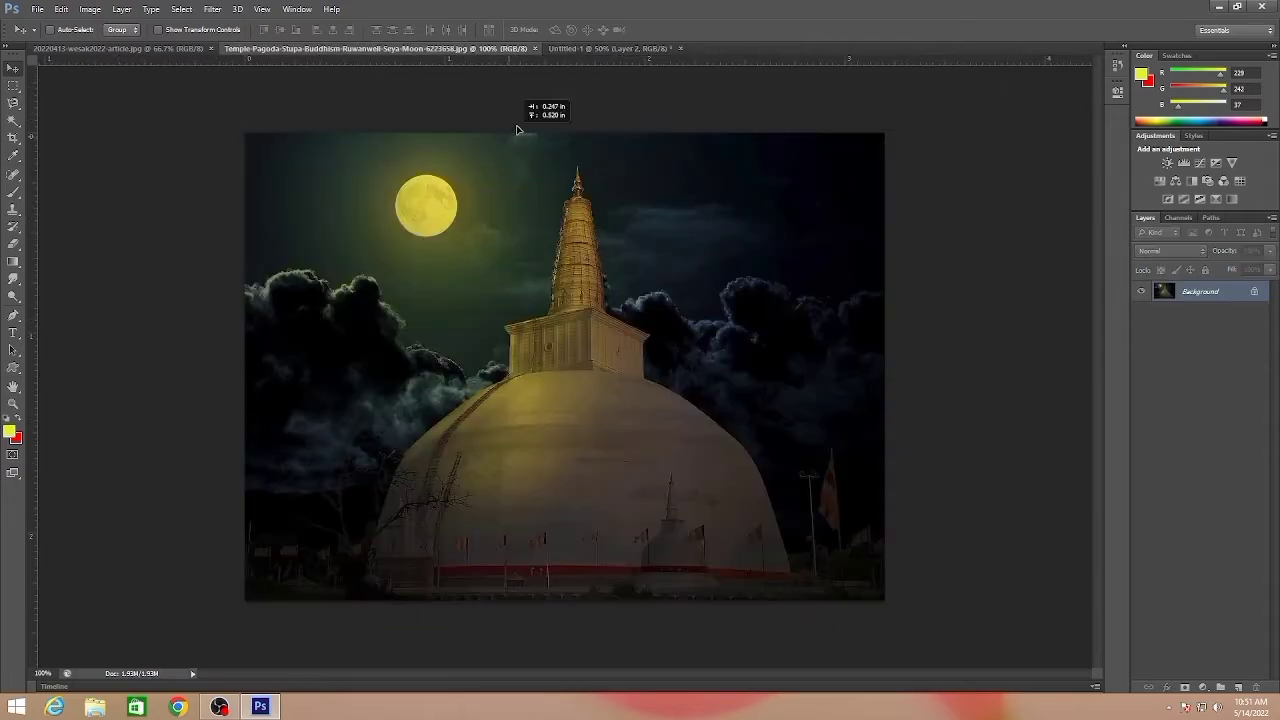
left_click_drag(523, 128, 466, 303)
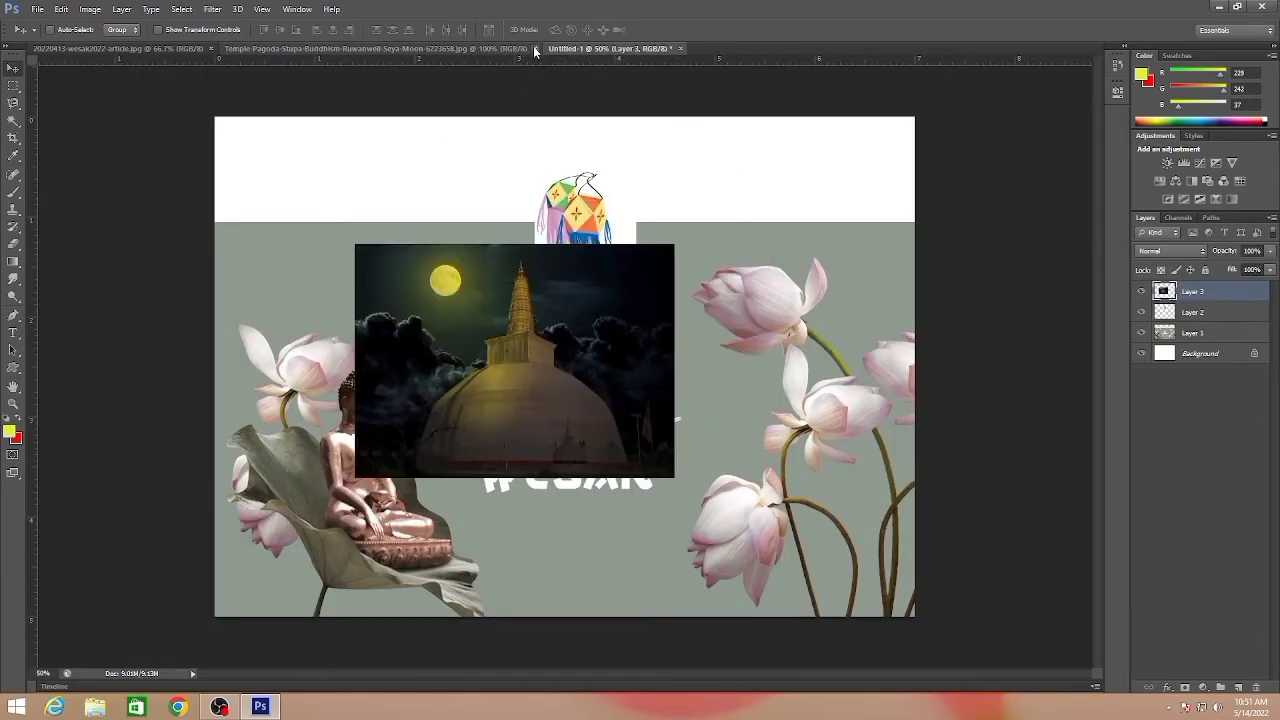
left_click(182, 47)
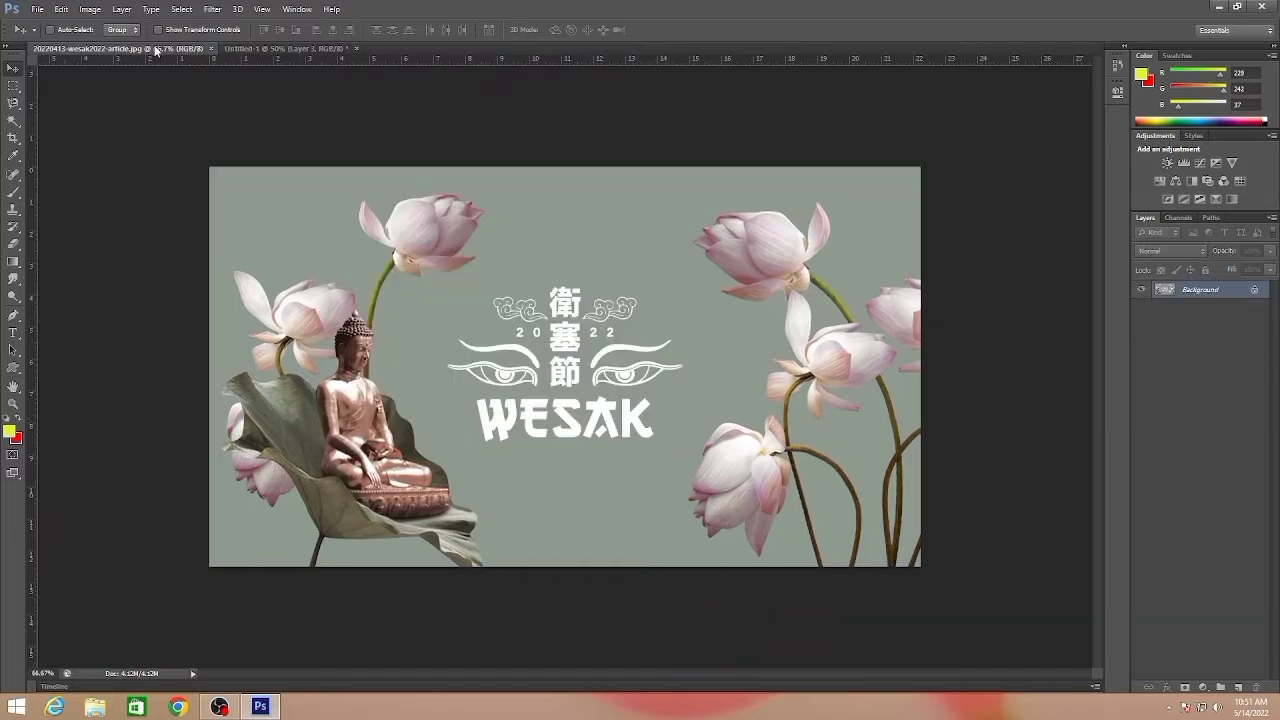
left_click(210, 48)
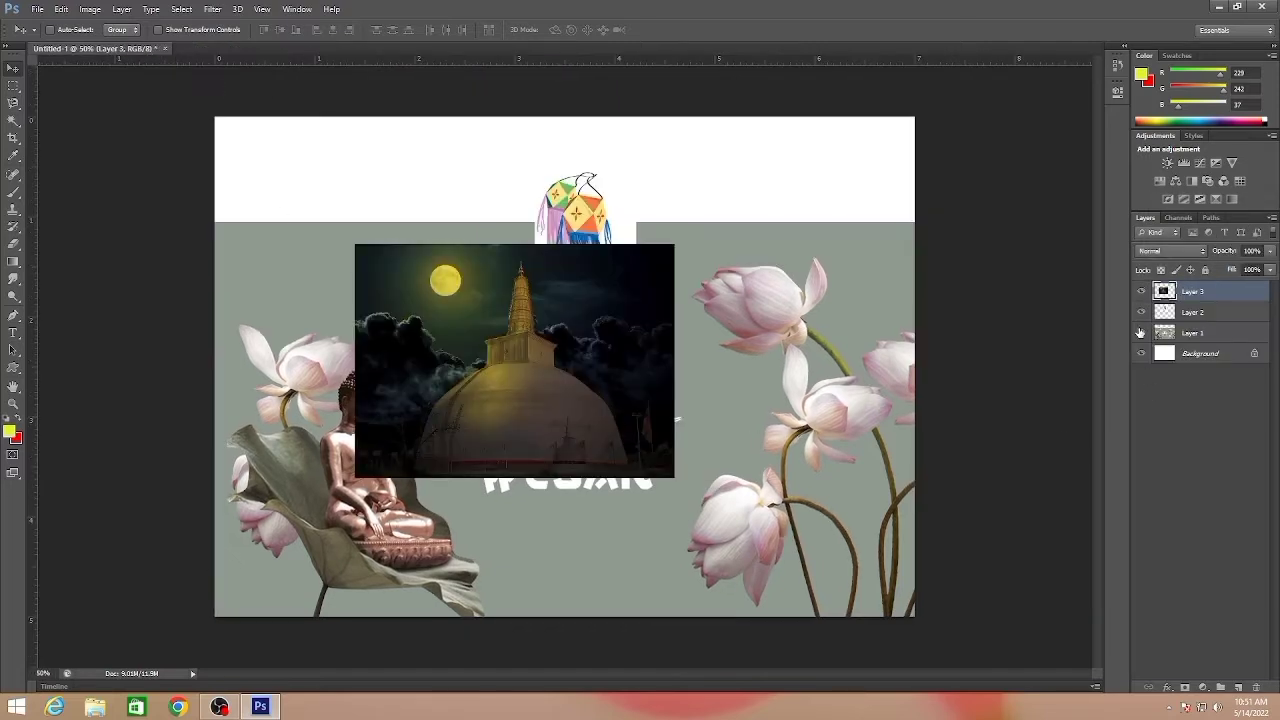
Hide Layer 1 and Layer 2, and scale the temple image to about 236% so it covers the whole canvas
left_click(1140, 332)
left_click(1141, 312)
left_click_drag(598, 340, 456, 491)
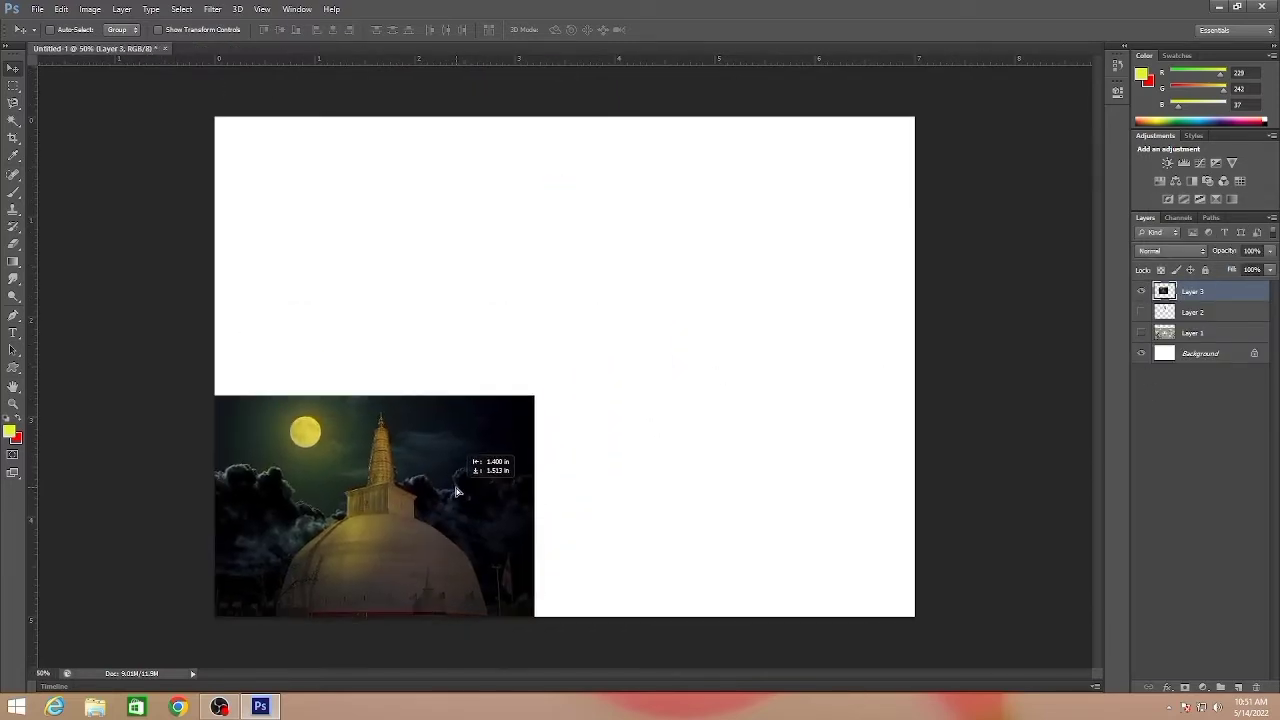
key("ctrl+t")
left_click_drag(534, 396, 935, 90)
left_click_drag(211, 631, 176, 657)
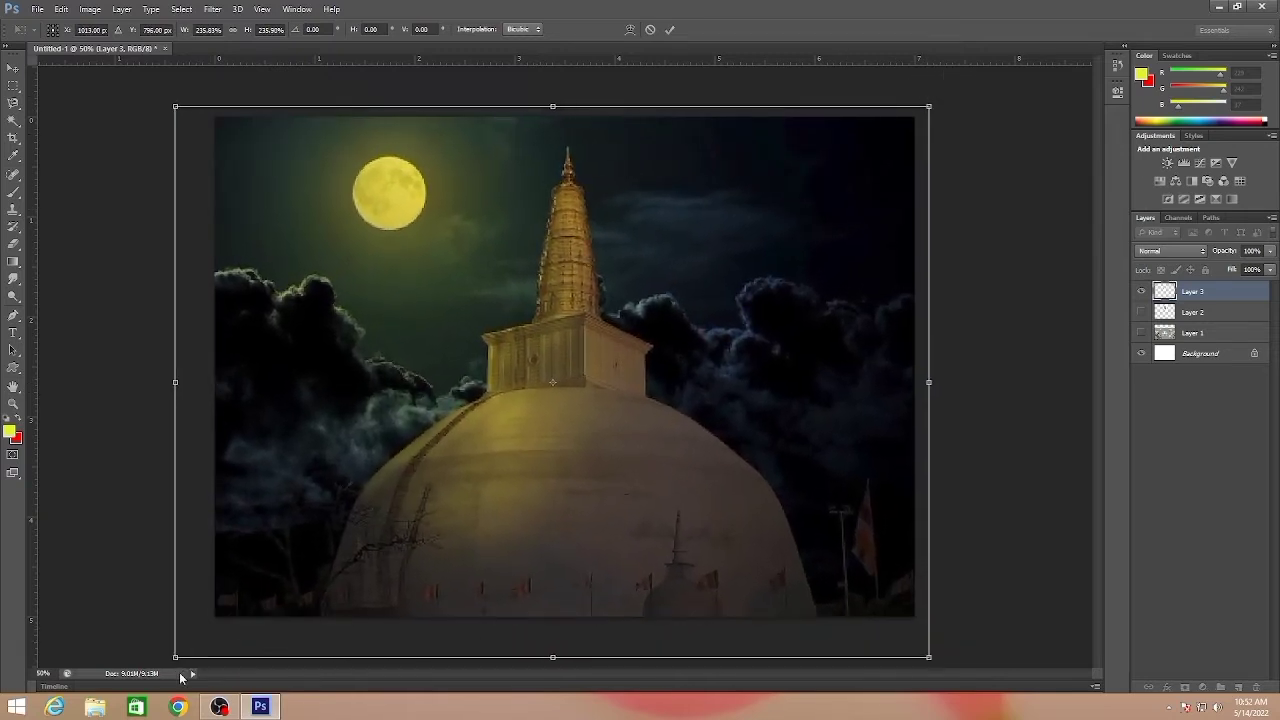
left_click_drag(928, 655, 936, 662)
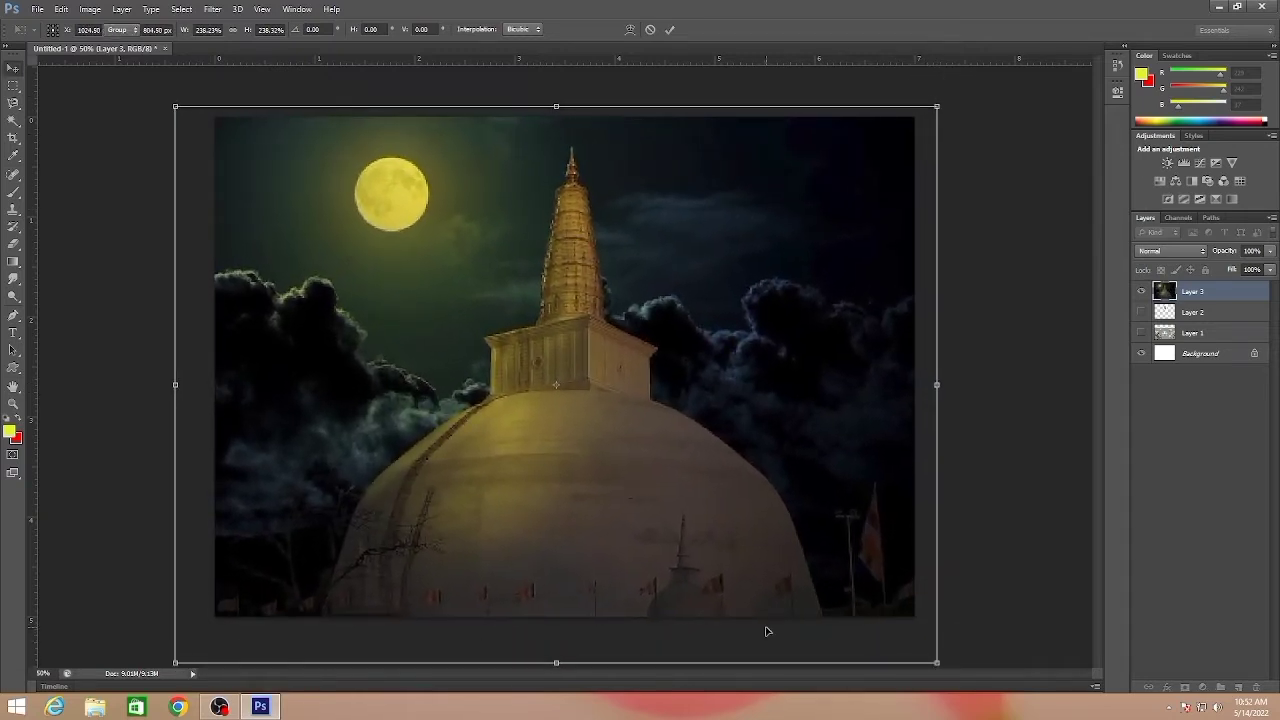
key("Return")
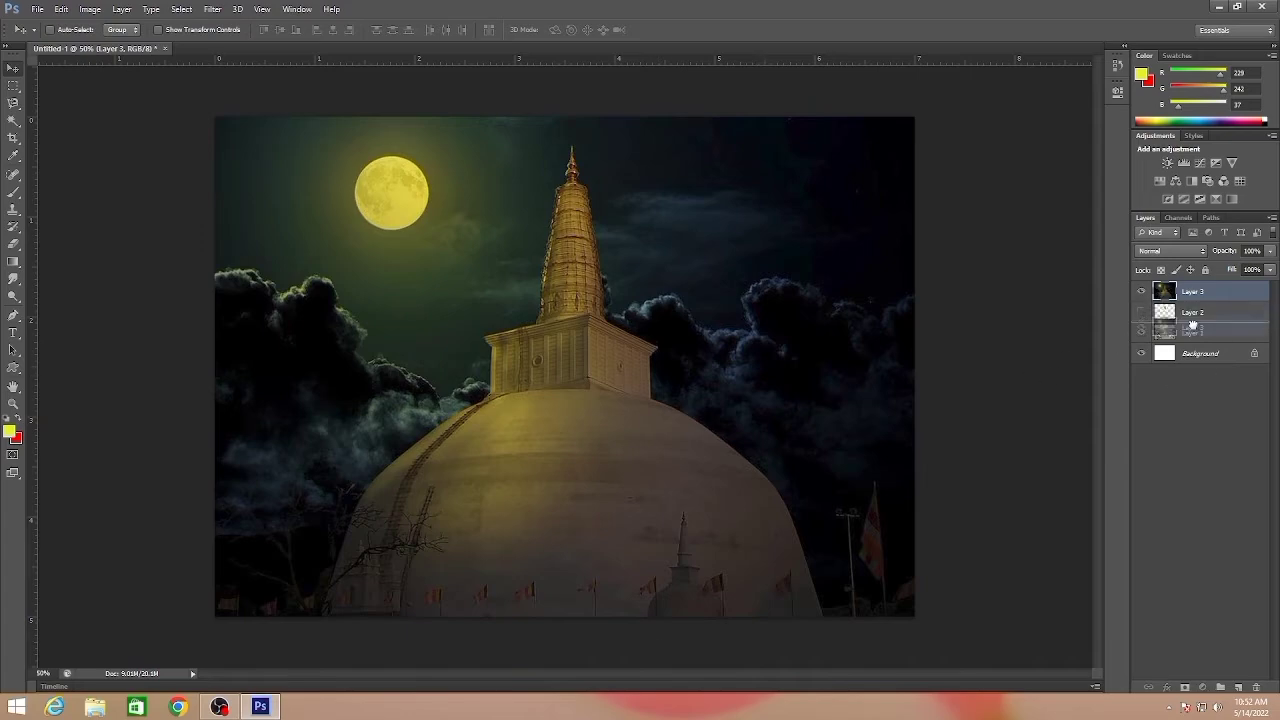
Place the temple layer beneath Layer 1, and select Layer 1's grey-green backdrop together with the central WESAK lettering
left_click_drag(1192, 325, 1190, 343)
left_click(13, 121)
left_click(1193, 312)
left_click(308, 284)
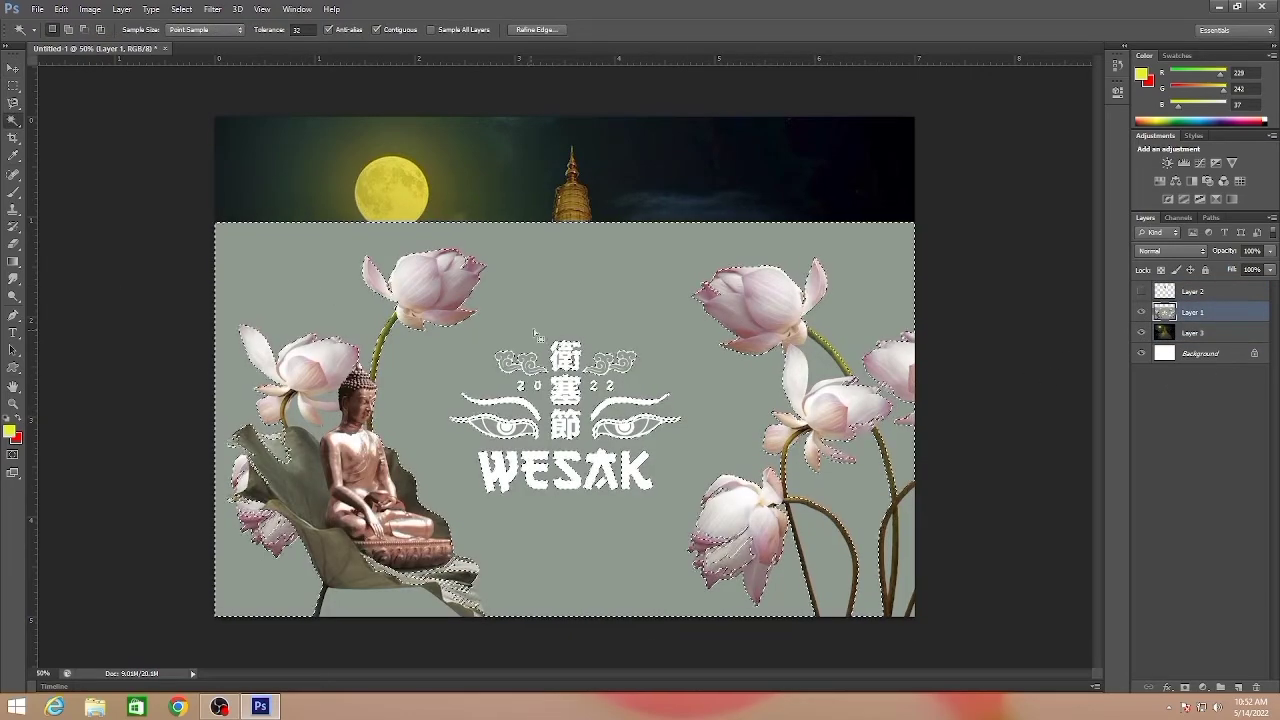
left_click(13, 86)
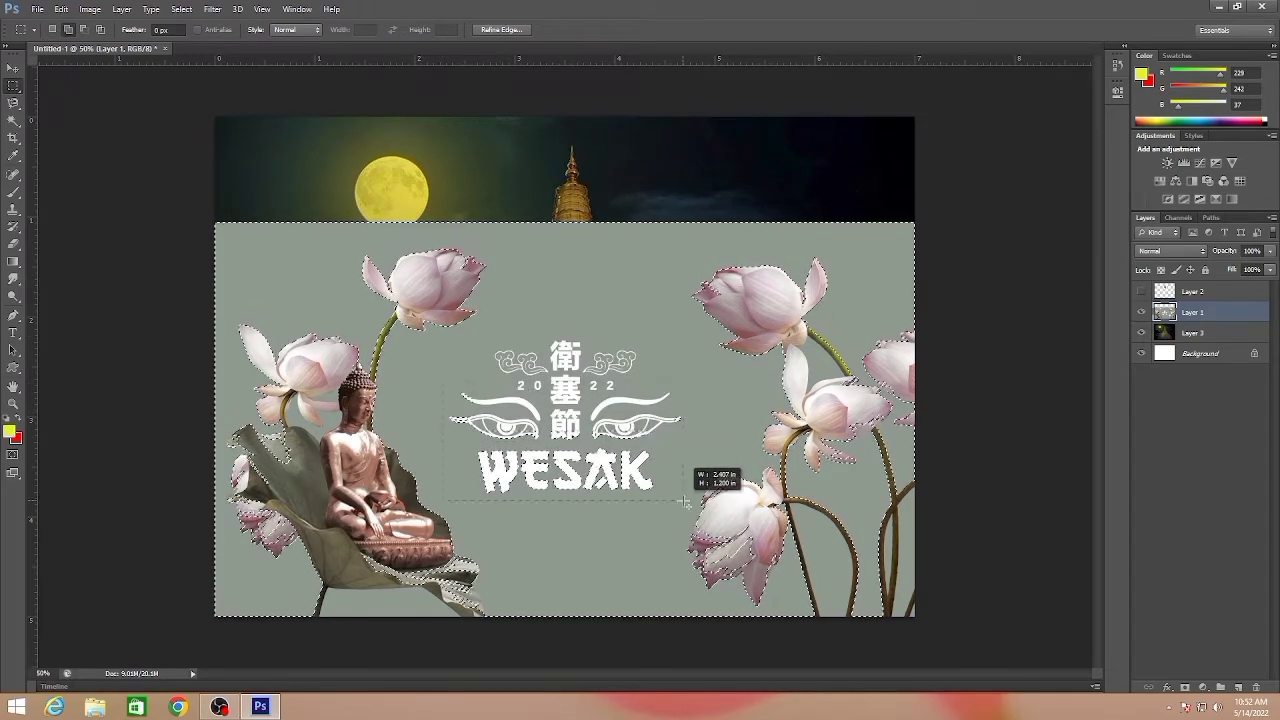
scroll(246, 430, "up", 5)
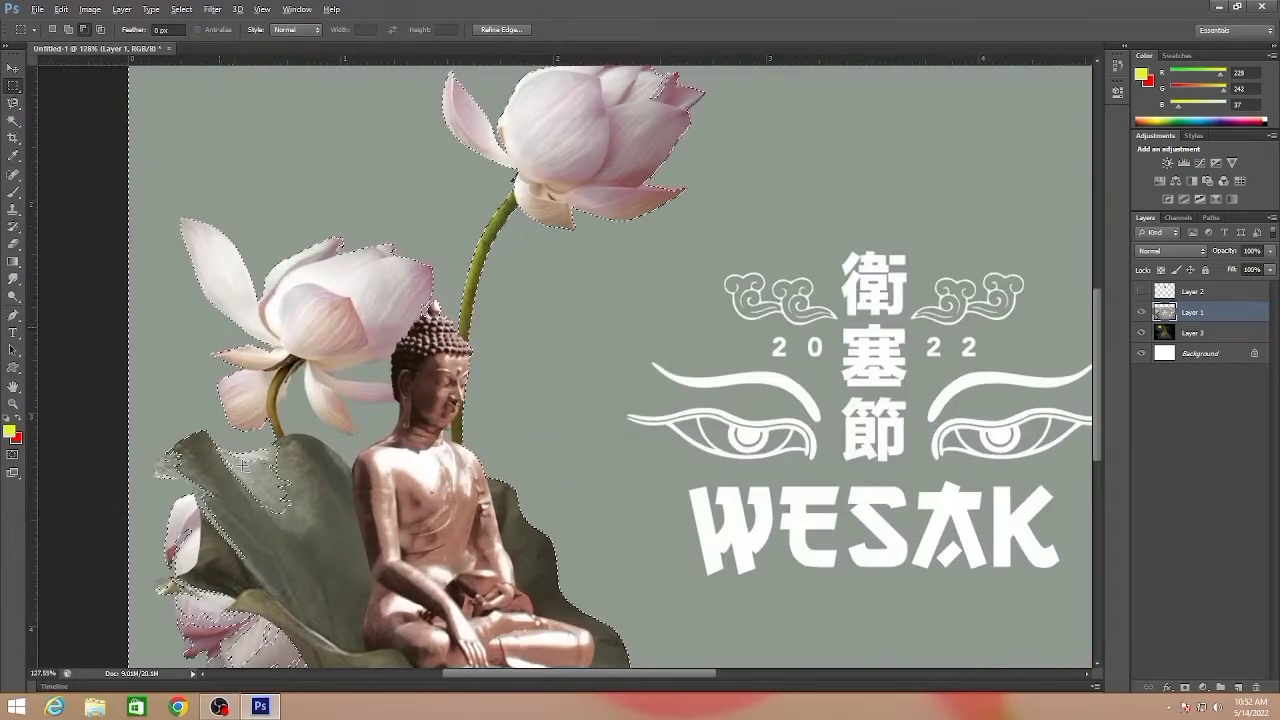
key("l")
double_click(214, 453)
left_click(643, 266)
key("ctrl+z")
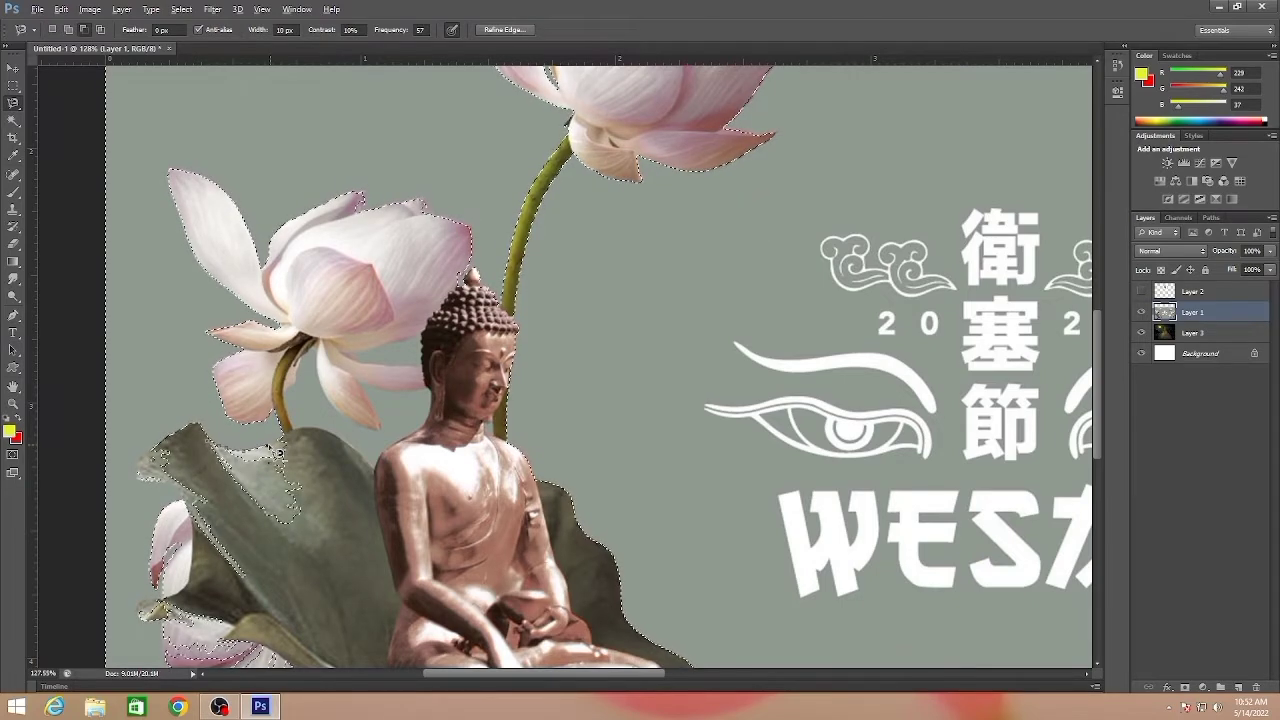
Subtract the left side of the lotus leaf and the pink lotus behind it from the selection with the Magnetic Lasso
left_click(217, 449)
left_click(213, 474, "alt")
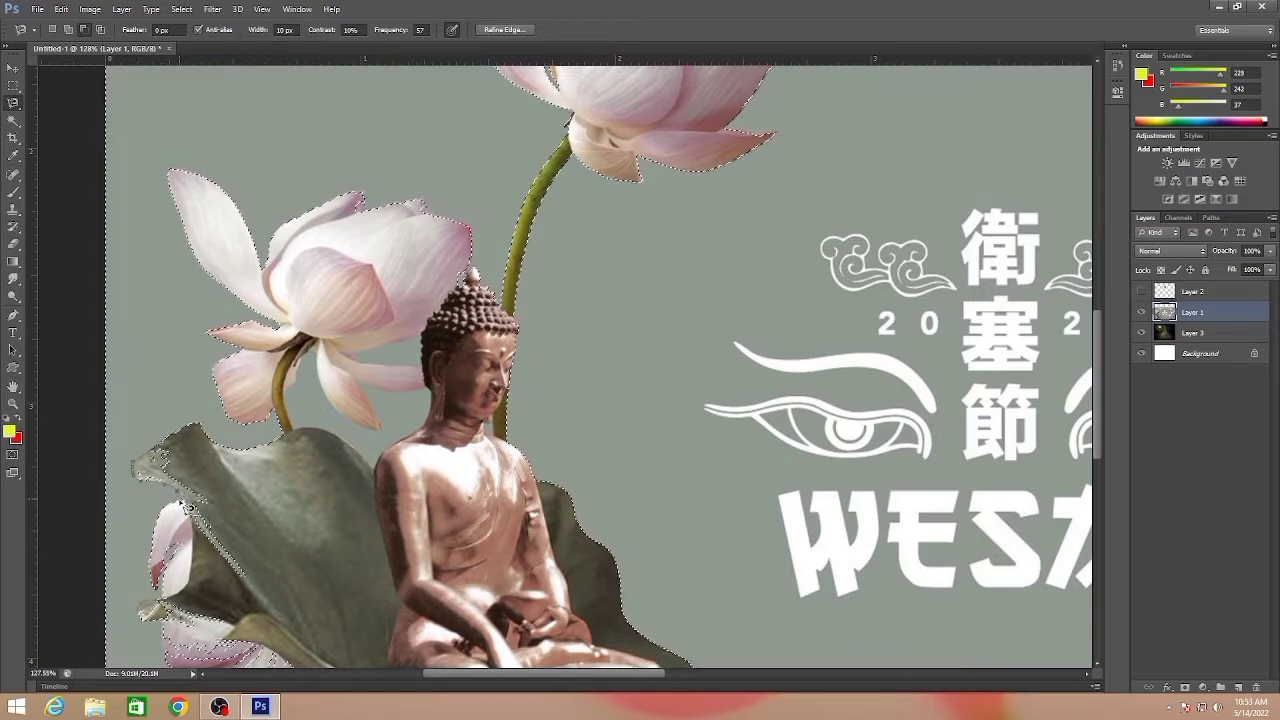
left_click(195, 444)
left_click_drag(197, 447, 298, 308)
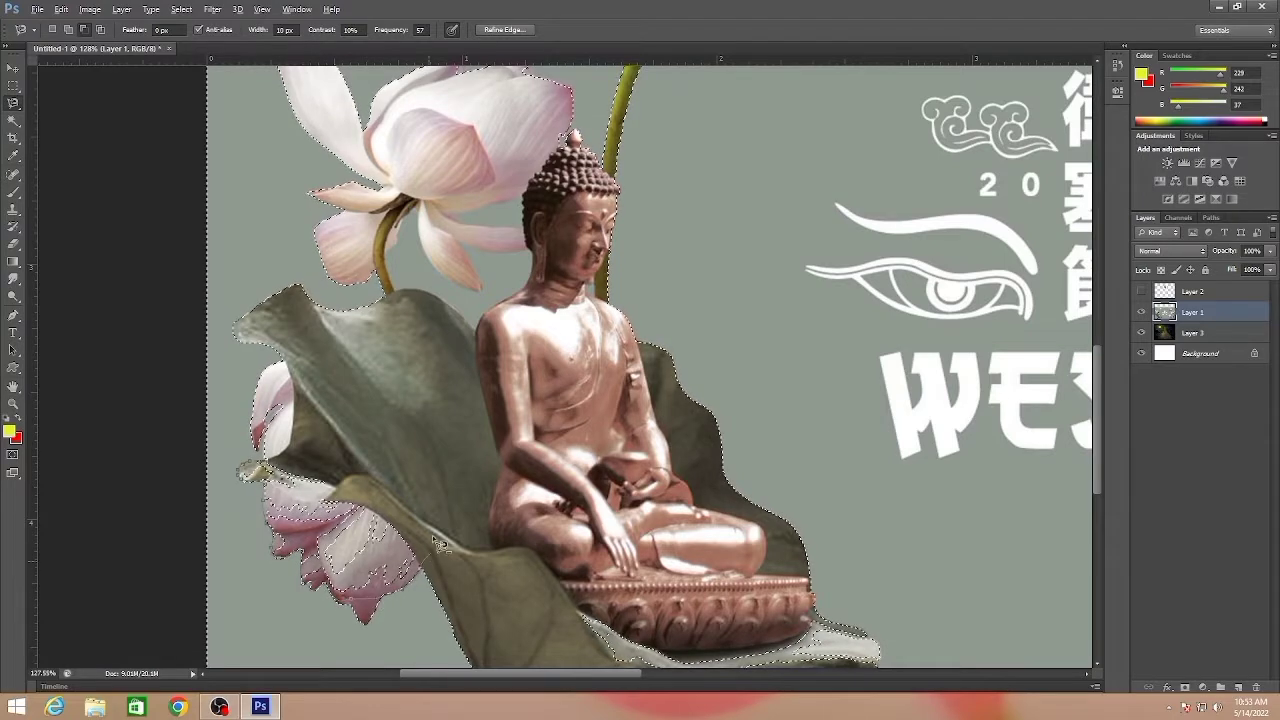
left_click(318, 415)
left_click_drag(600, 620, 523, 503)
Add the backdrop area beneath the lotus leaf to the selection, and subtract the leaf's pale lower edge under the Buddha
left_click(13, 119)
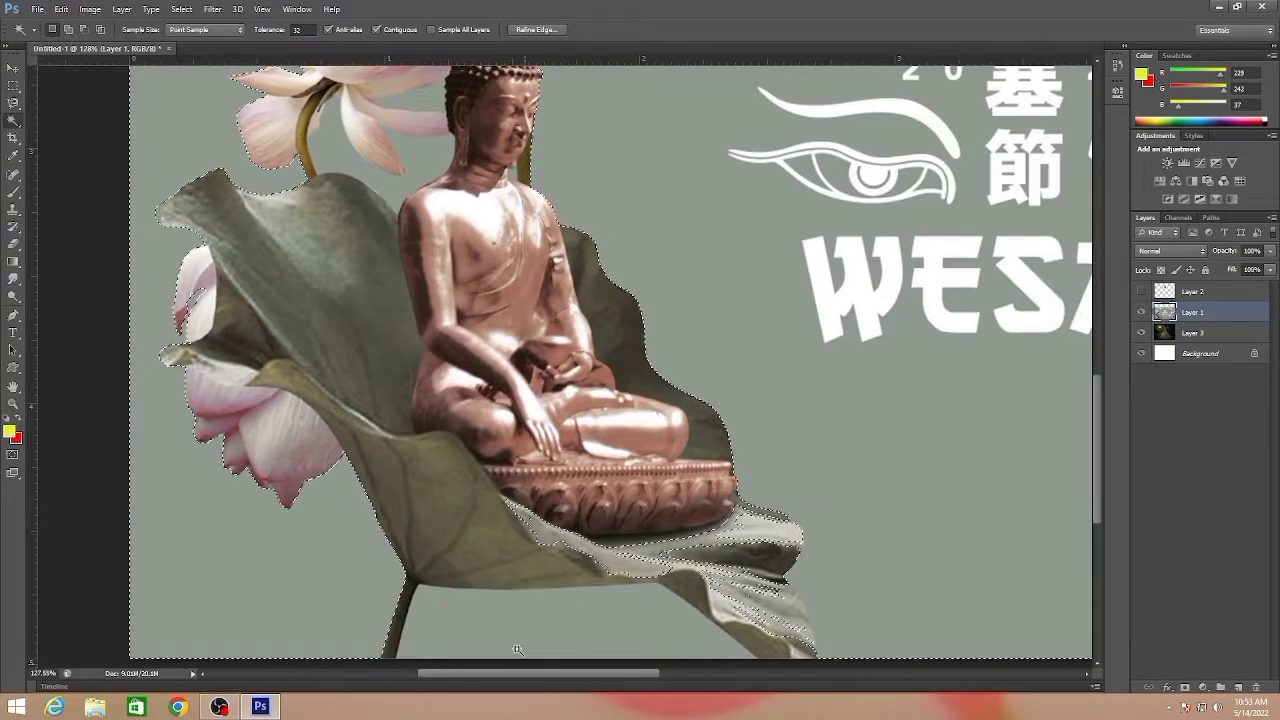
left_click(13, 103)
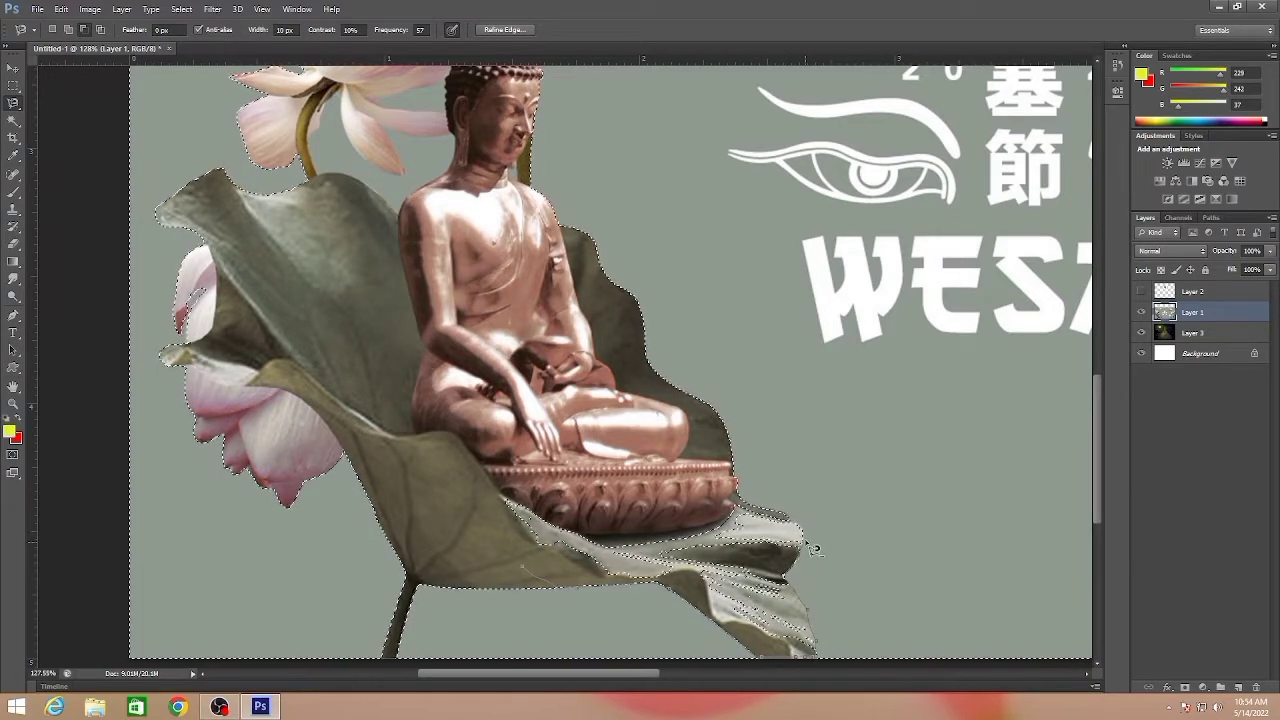
left_click_drag(901, 502, 506, 572)
scroll(646, 520, "down", 3)
left_click_drag(474, 457, 672, 534)
Add the enclosed backdrop near the Buddha's head to the selection, and subtract the upper lotus's petal tips with the Magnetic Lasso
key("w")
left_click(397, 397, "shift")
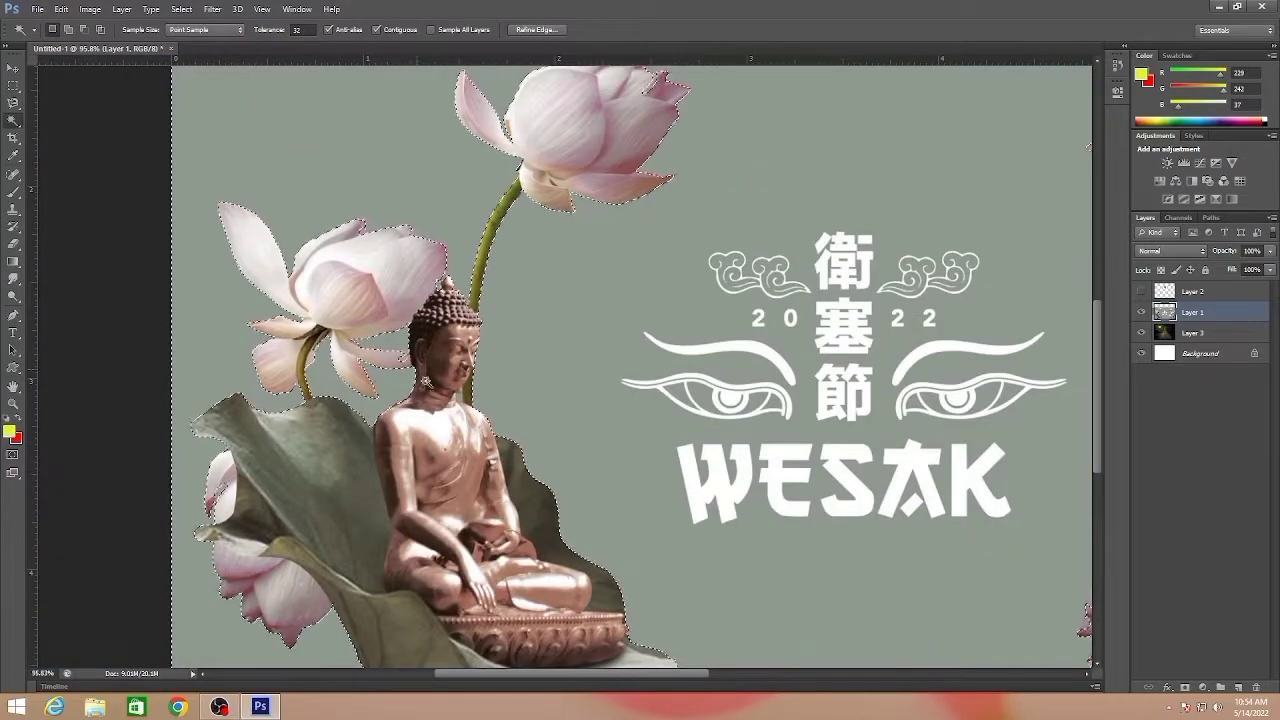
scroll(428, 384, "up", 5)
scroll(317, 317, "down", 8)
scroll(319, 316, "down", 9)
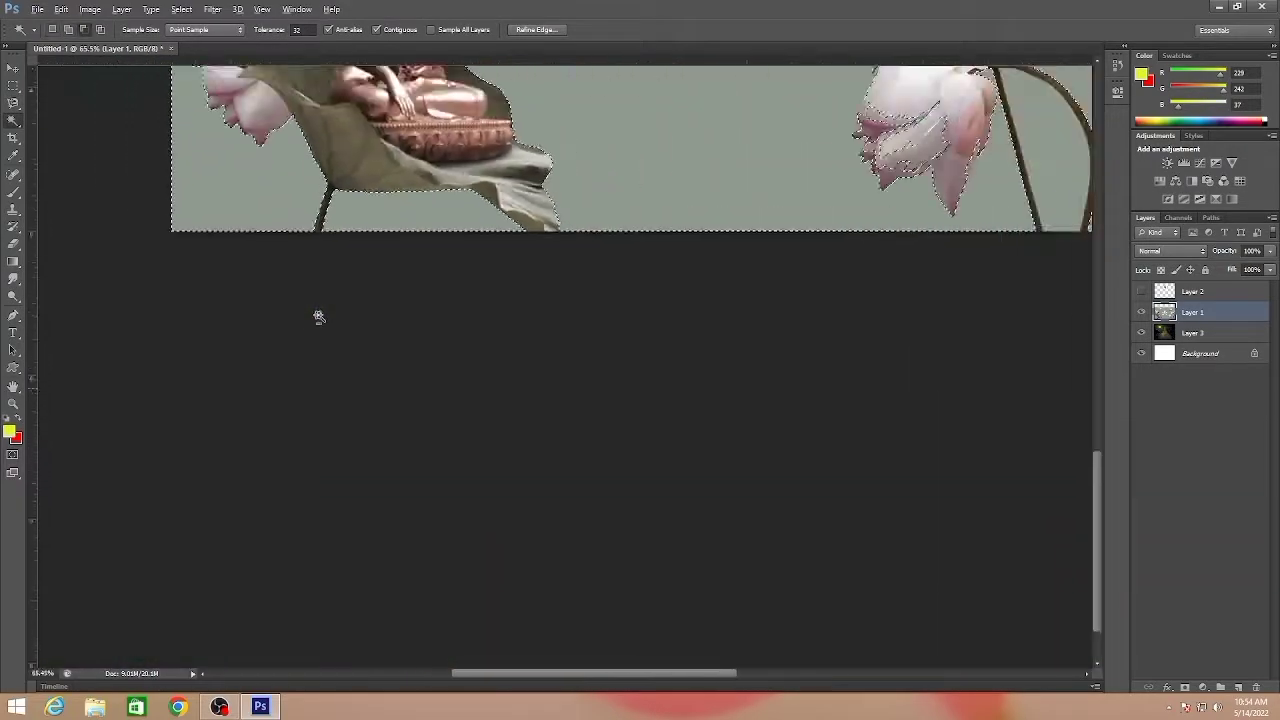
scroll(319, 317, "up", 8)
left_click(13, 103)
left_click_drag(562, 190, 559, 270)
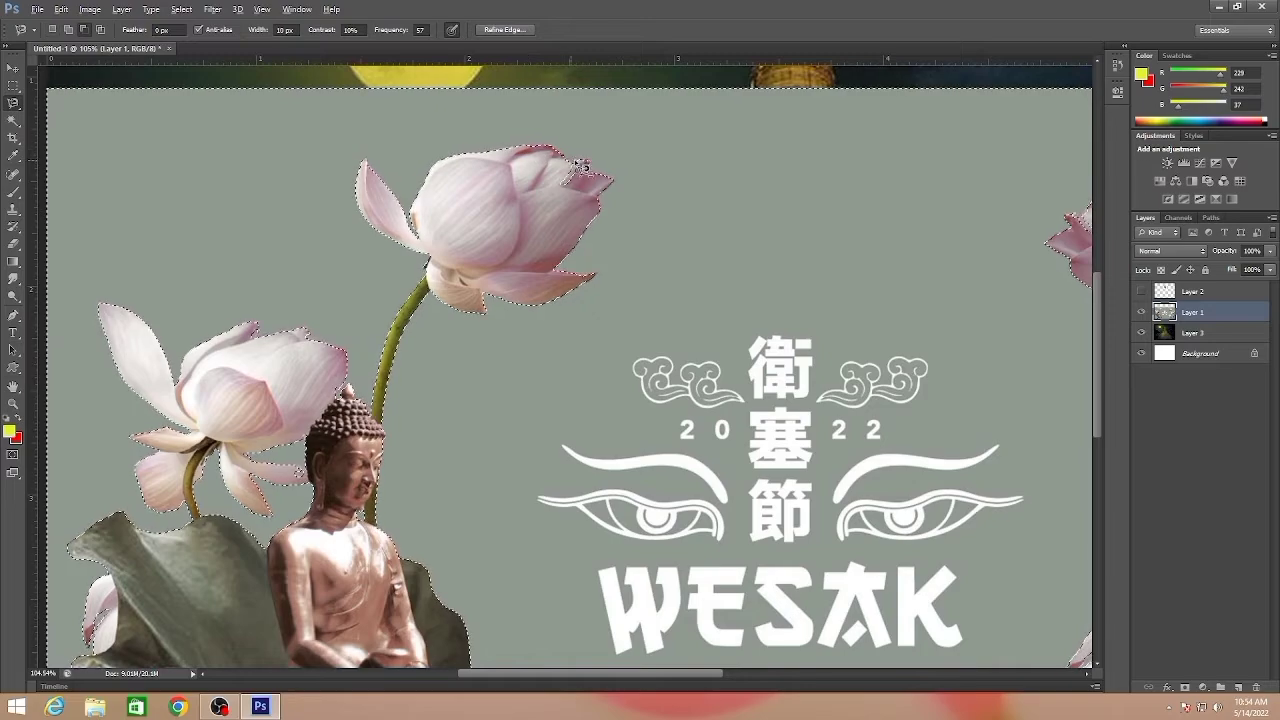
Add the lotus group on the image's right side to the selection with a rectangular marquee, and delete the selected area
scroll(580, 170, "down", 3)
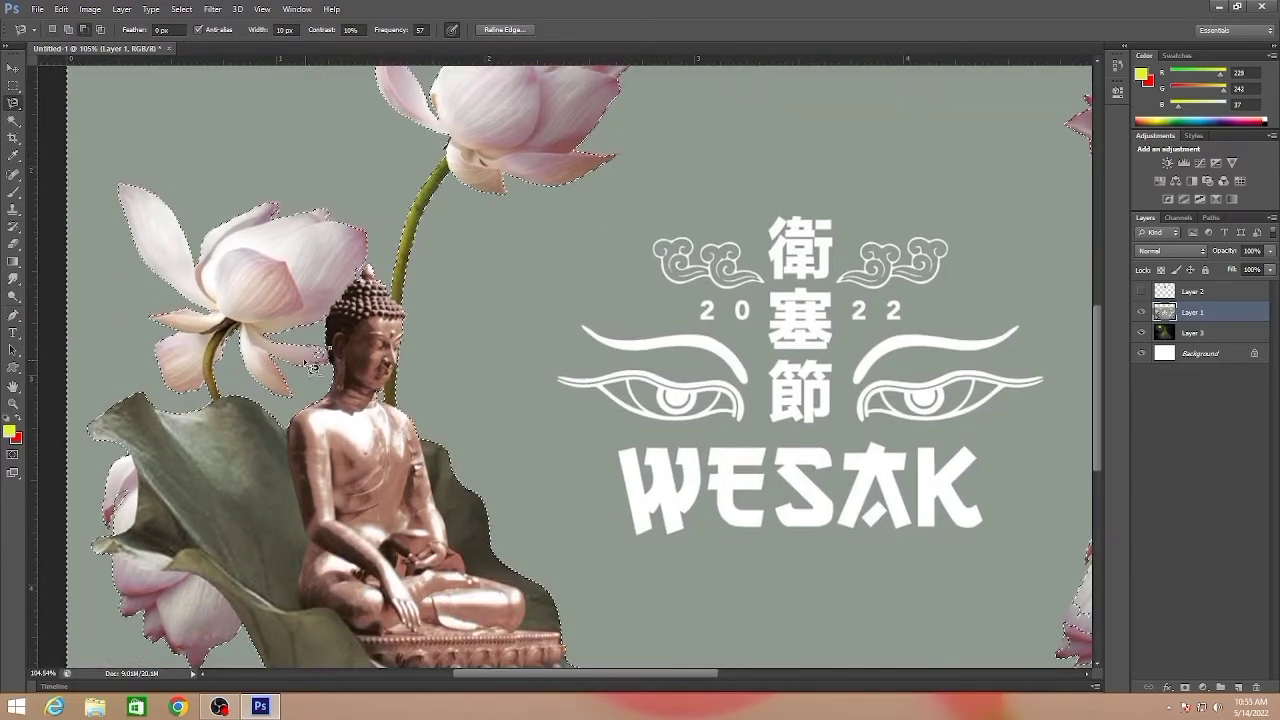
scroll(588, 470, "down", 15)
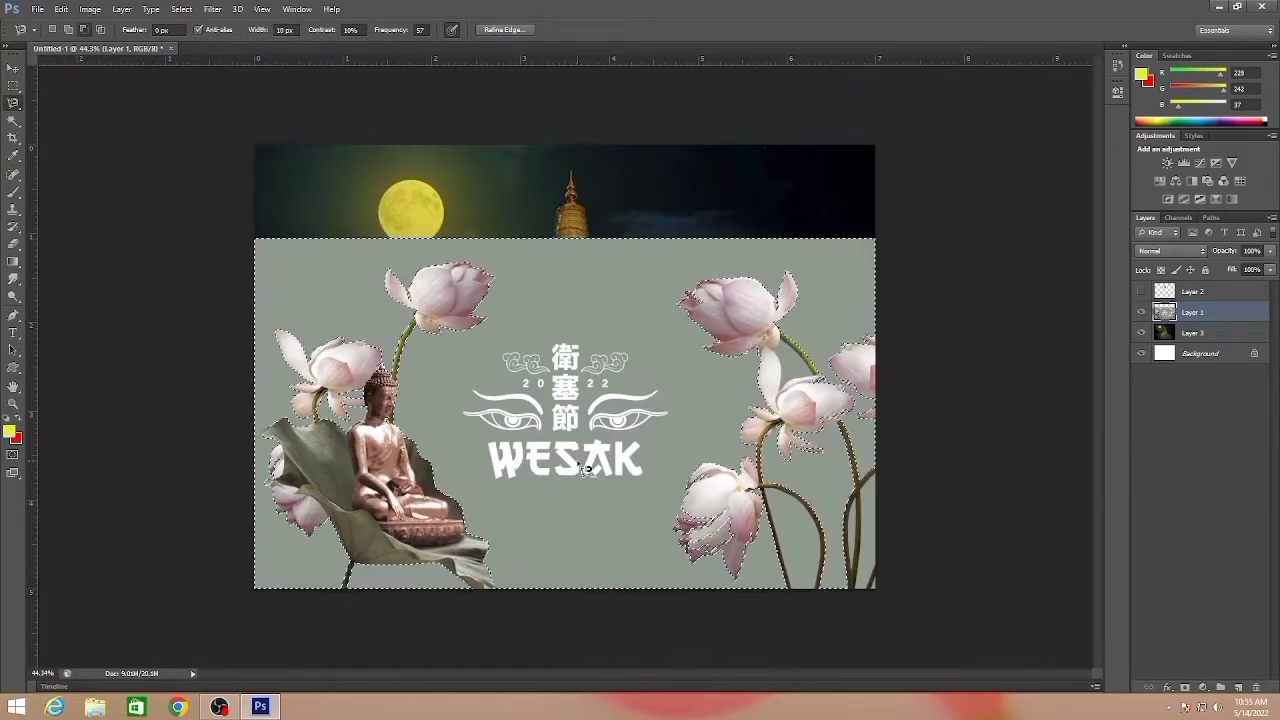
key("m")
left_click_drag(889, 592, 618, 264)
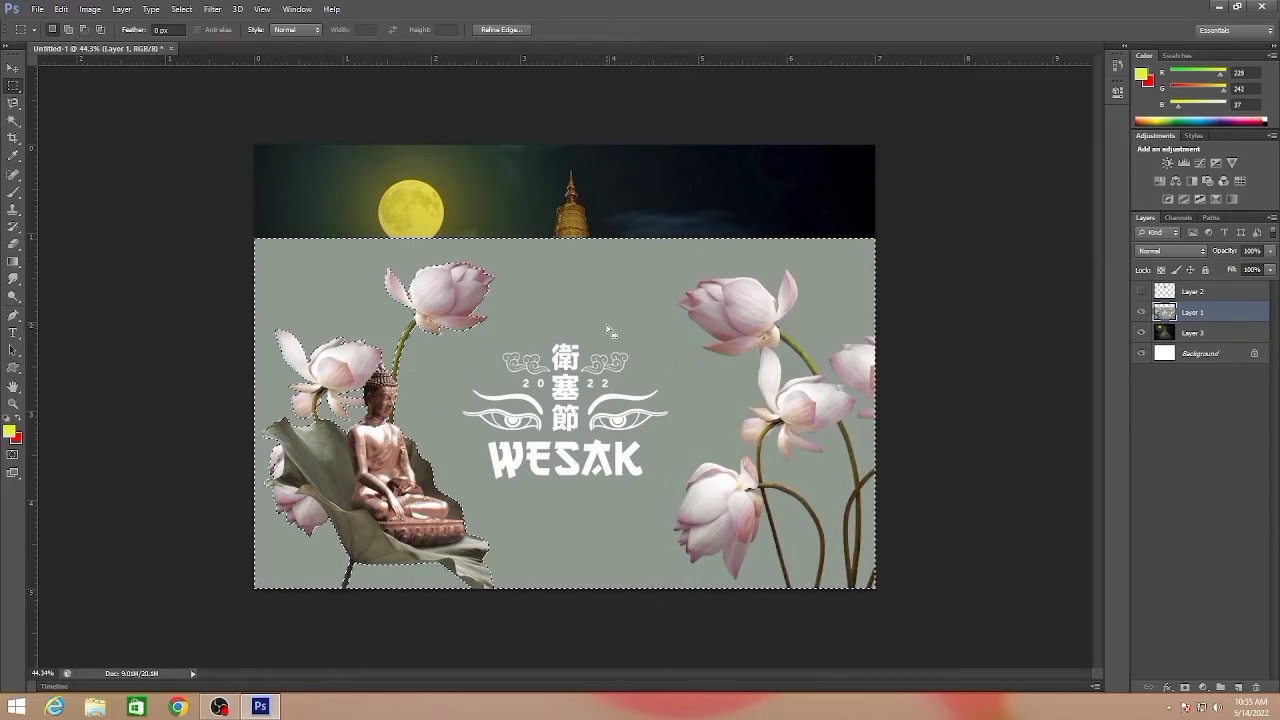
key("Delete")
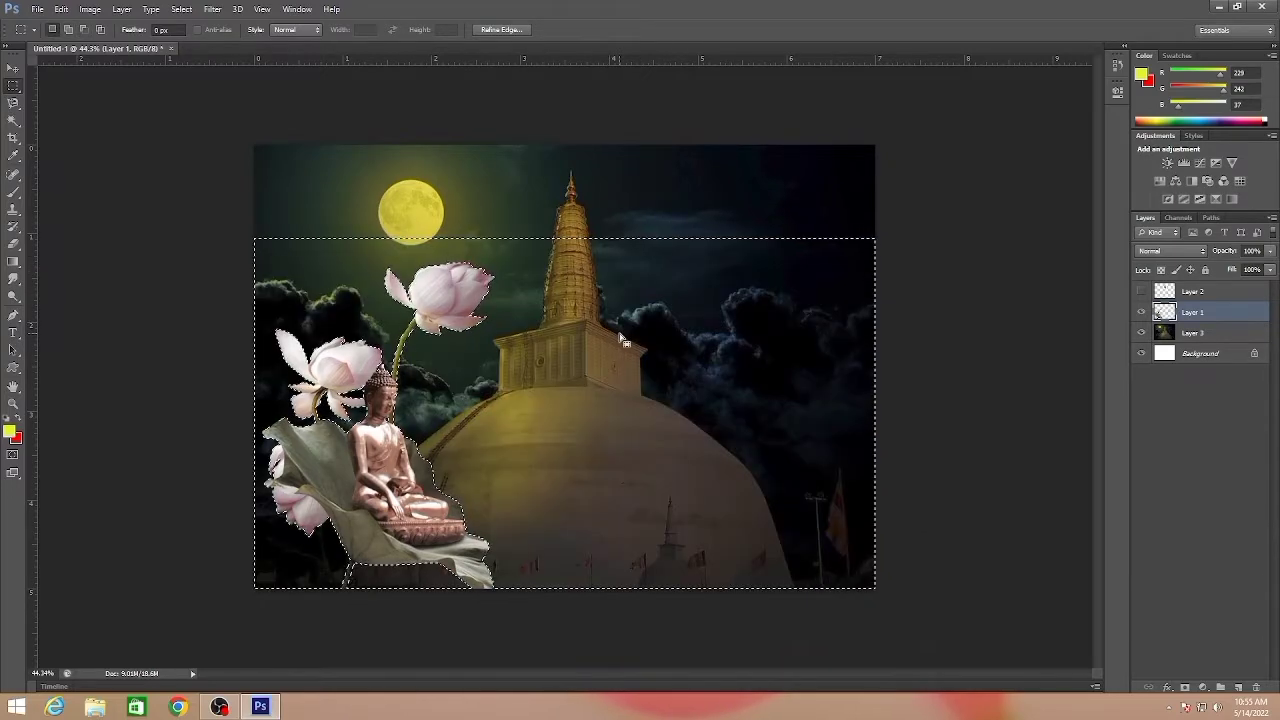
Flip the Buddha and lotus cutout horizontally and move it against the canvas's right edge
key("ctrl+t")
right_click(400, 430)
left_click(462, 632)
mouse_move(822, 507)
left_mouse_down()
mouse_move(829, 498)
mouse_move(835, 510)
left_mouse_up()
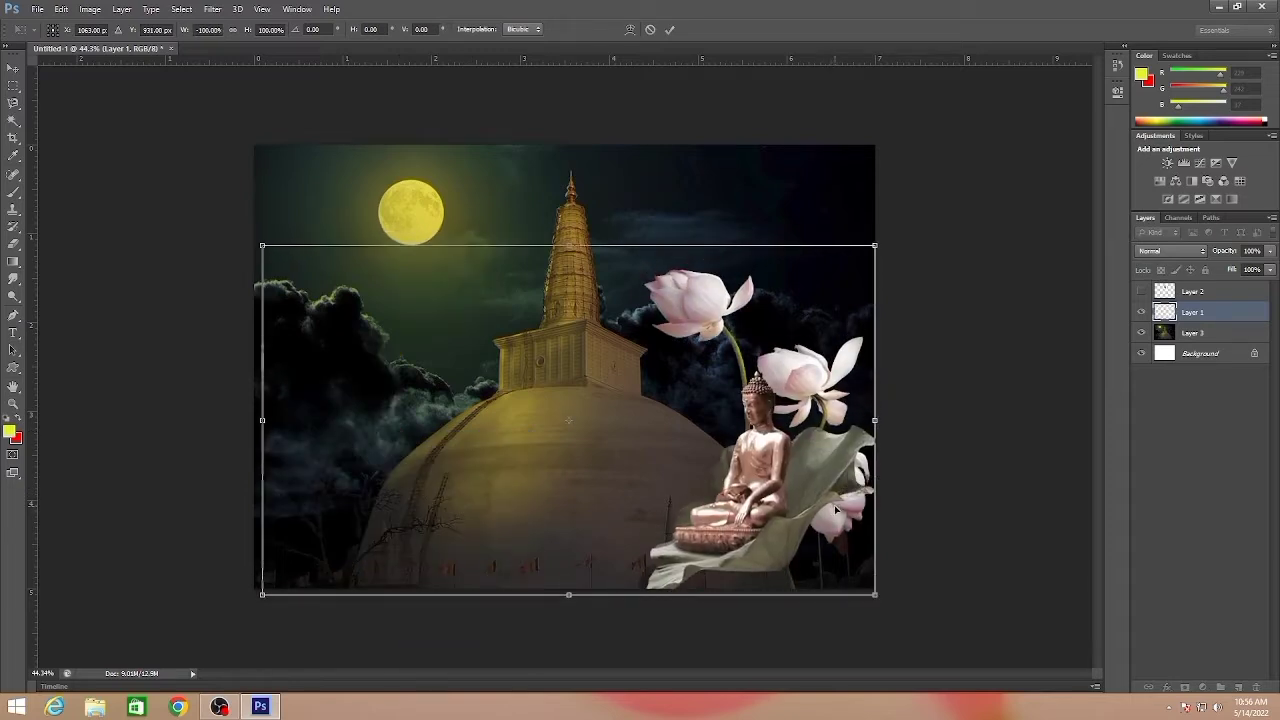
key("Right")
key("Right")
key("Right")
key("Right")
key("Right")
key("Right")
key("Right")
key("Return")
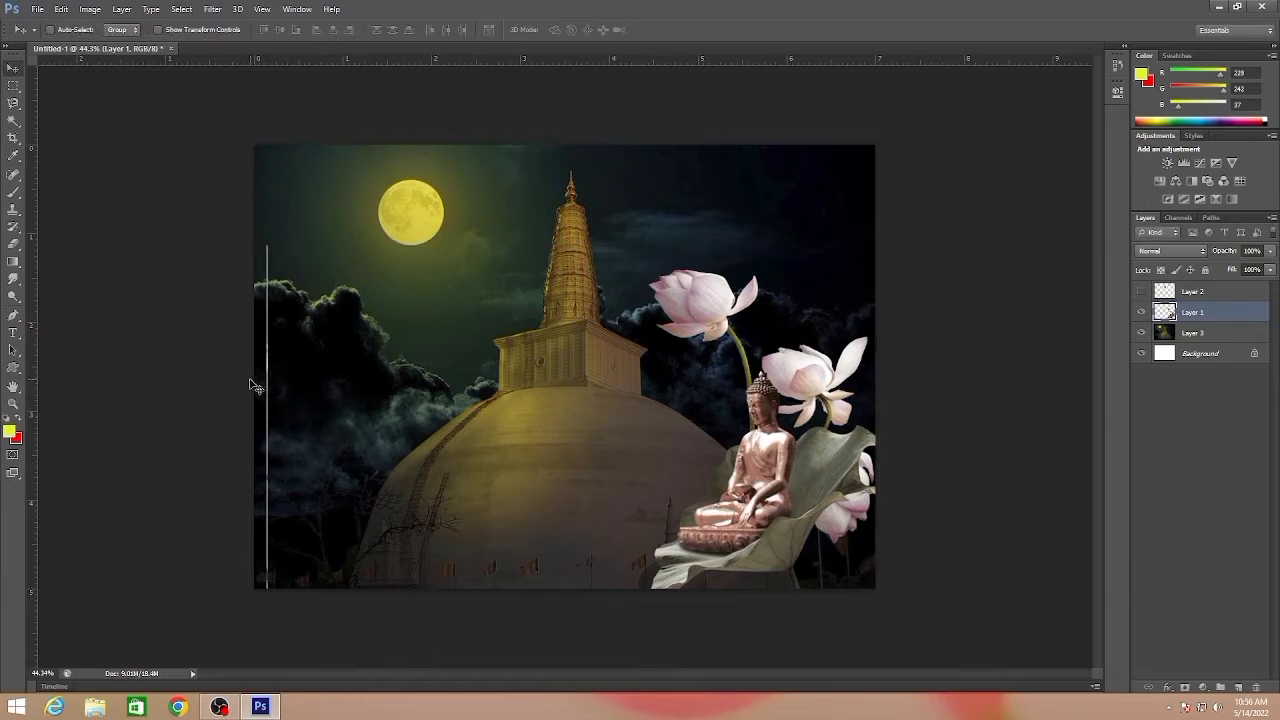
Erase the leftover vertical line near the canvas's left edge on Layer 1, and show the lantern layer, Layer 2
left_click(14, 244)
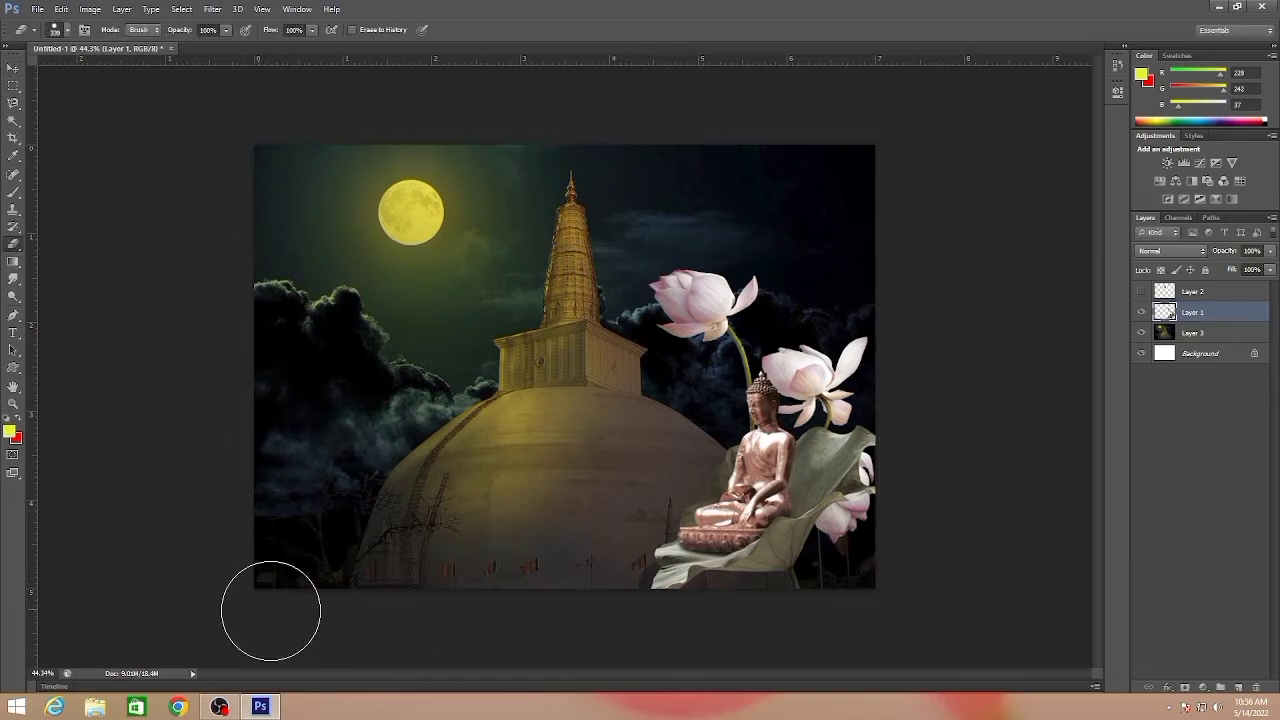
left_click(14, 68)
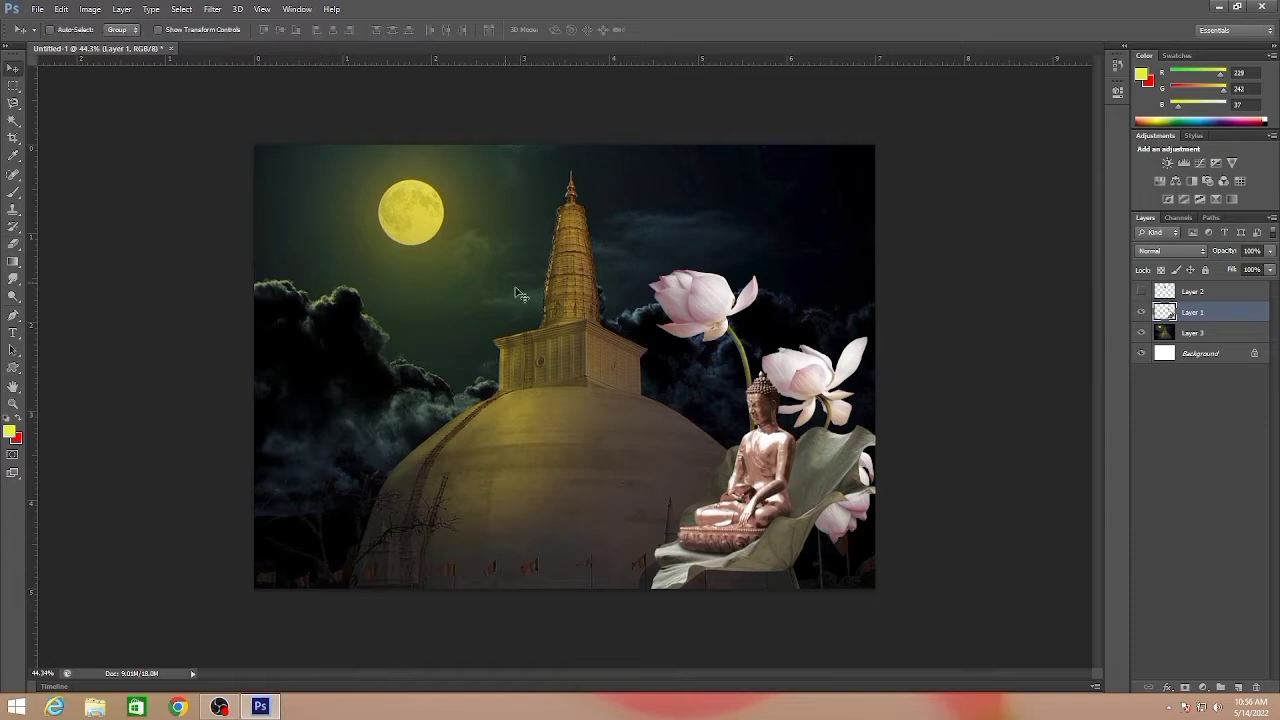
left_click(1141, 291)
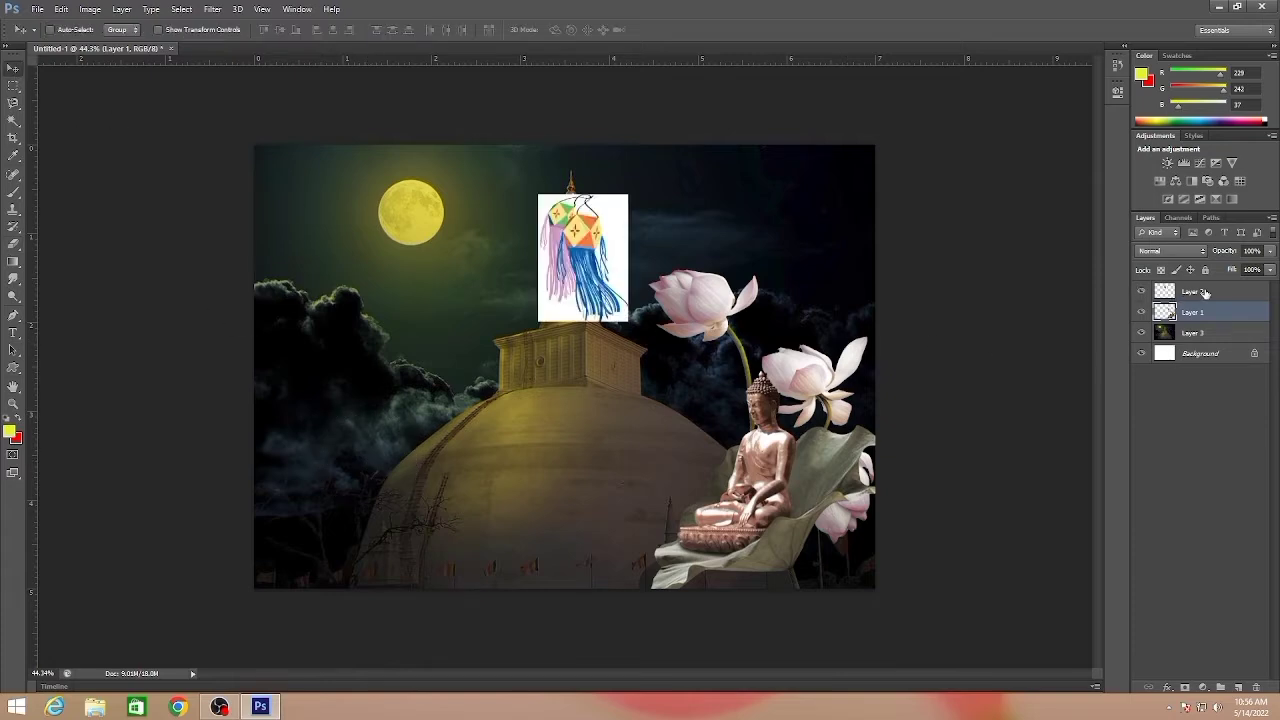
Move the lantern picture on Layer 2 to the canvas's upper-left corner, enlarge it to about 191%, and rotate it about -6.2°
left_click(1192, 291)
left_click_drag(583, 212, 328, 163)
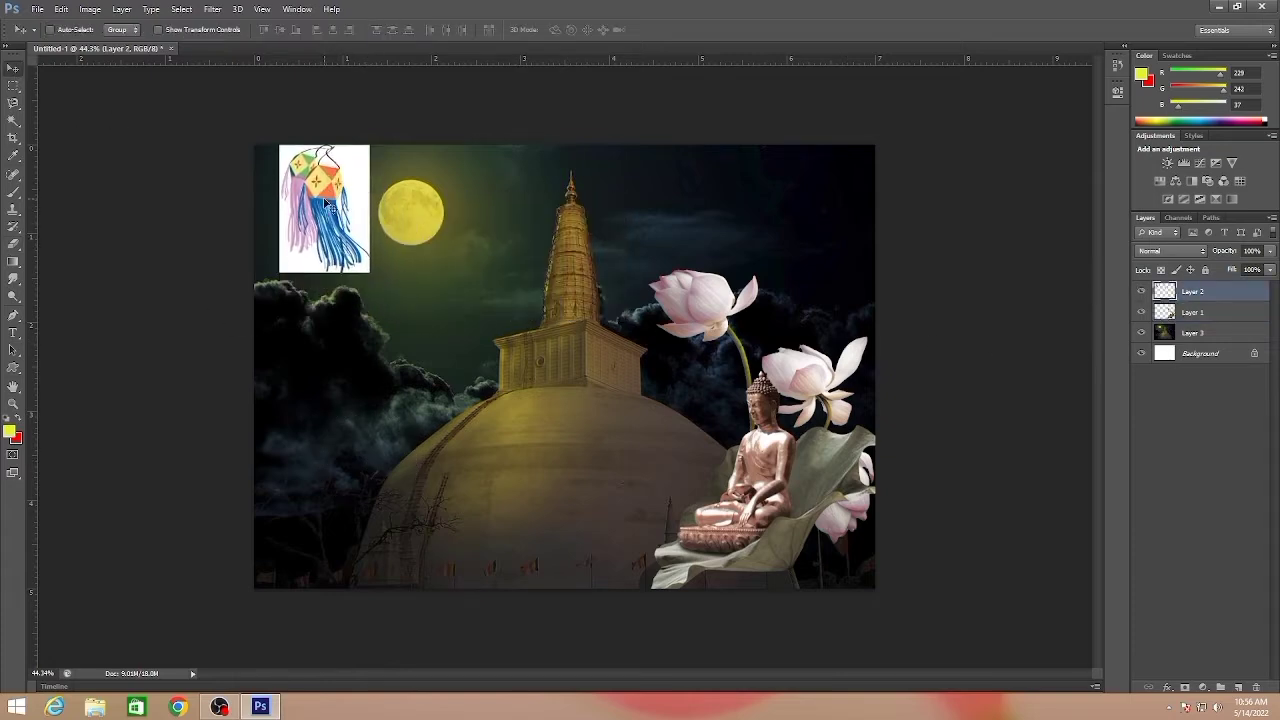
key("ctrl+t")
left_click_drag(371, 270, 441, 397)
mouse_move(350, 289)
left_mouse_down()
mouse_move(325, 290)
mouse_move(336, 290)
left_mouse_up()
left_click_drag(456, 133, 446, 123)
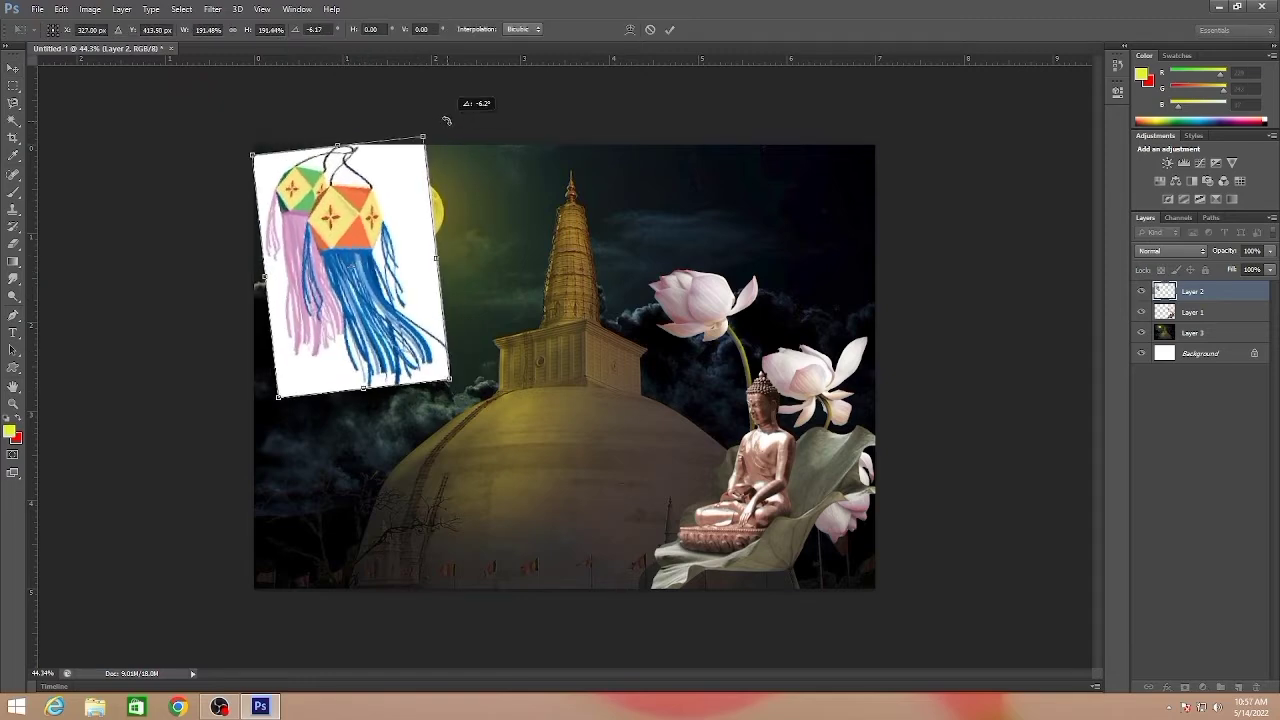
left_click_drag(394, 205, 388, 204)
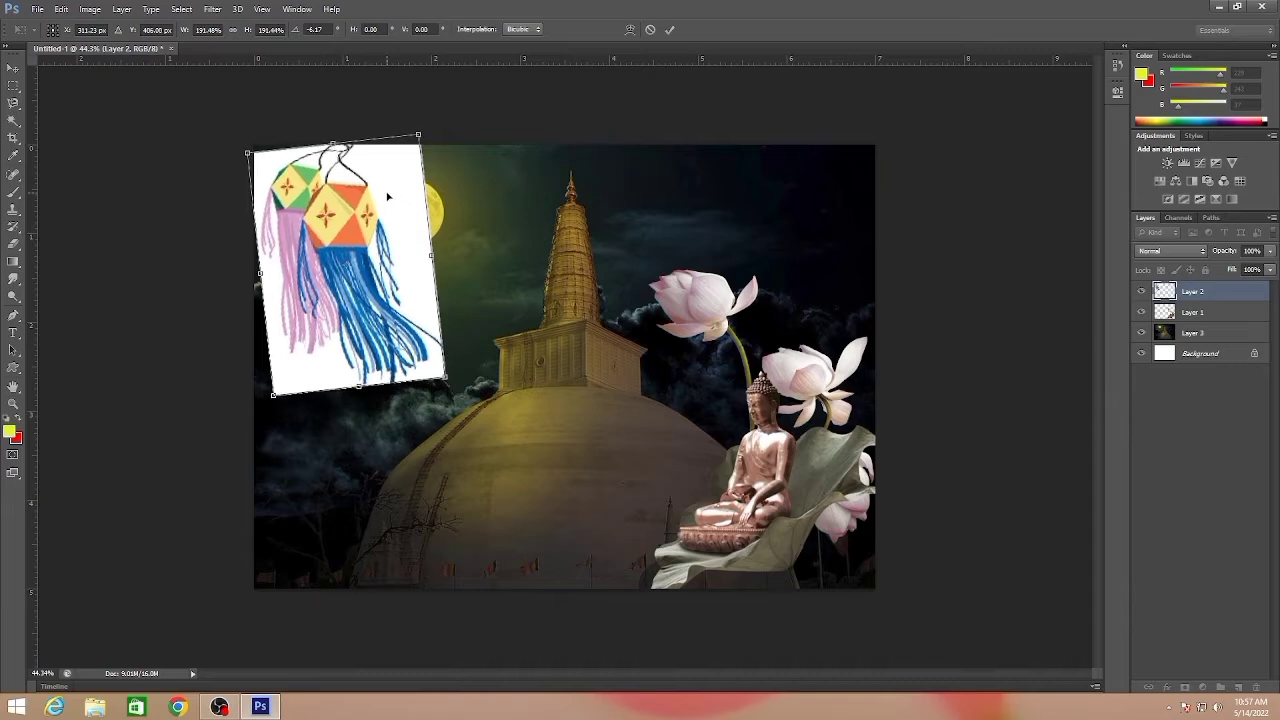
key("Return")
Delete the white backdrop around the lanterns and between their hanging cords with the Magic Wand at tolerance 32
scroll(152, 168, "up", 3)
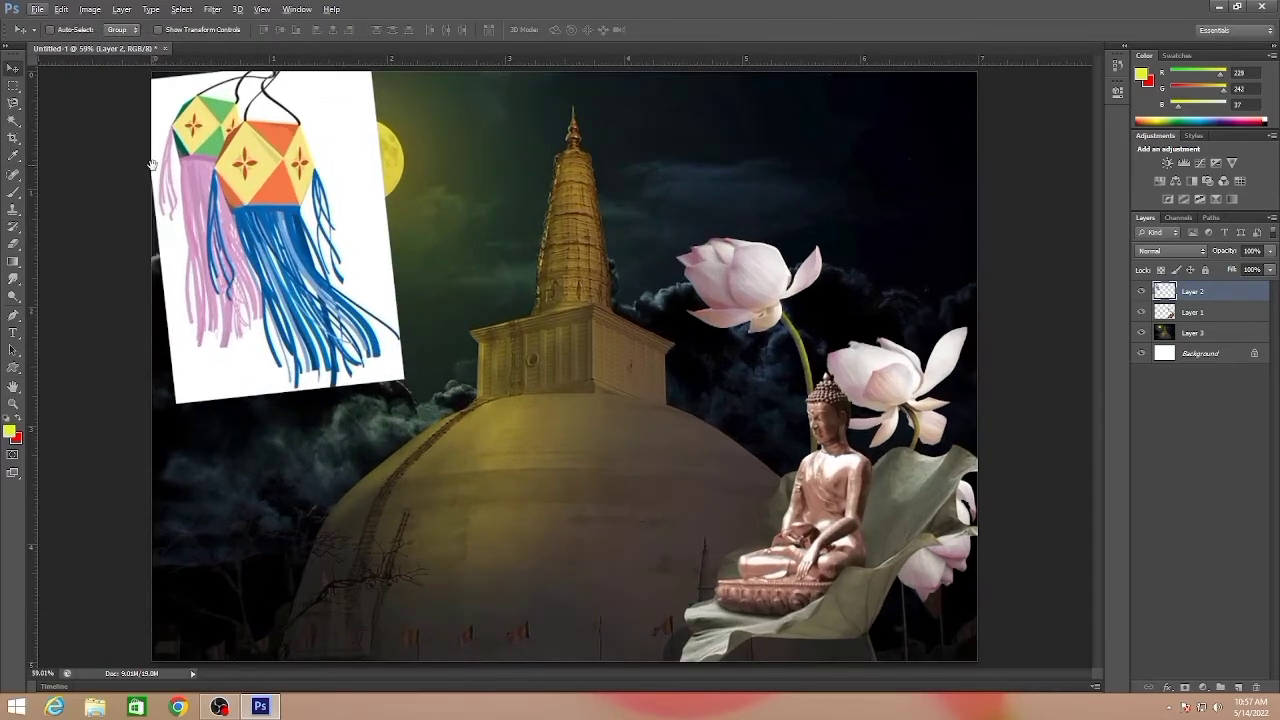
left_click(12, 121)
left_click(177, 316)
key("Delete")
left_click(342, 222)
key("Delete")
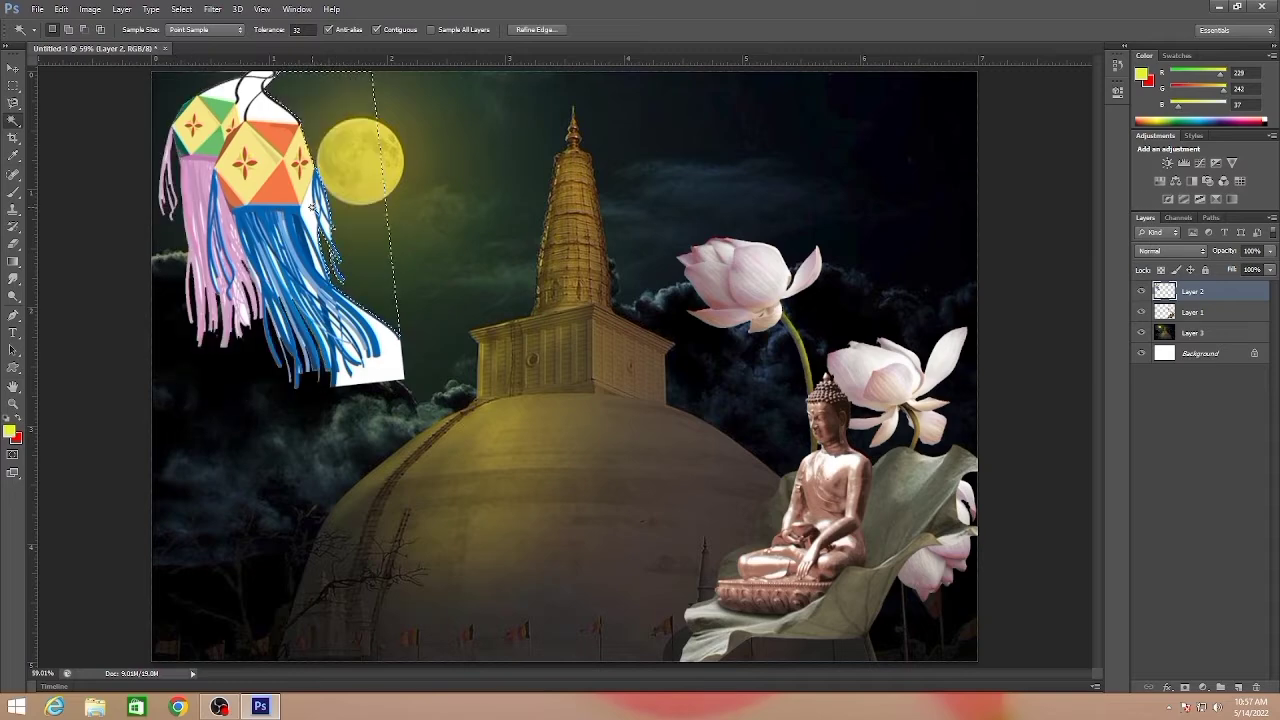
left_click(250, 97)
key("Delete")
left_click(384, 360)
key("Delete")
Delete the remaining white patches between the lanterns' tassel strands, and check the cutout's upper part
scroll(274, 275, "up", 5)
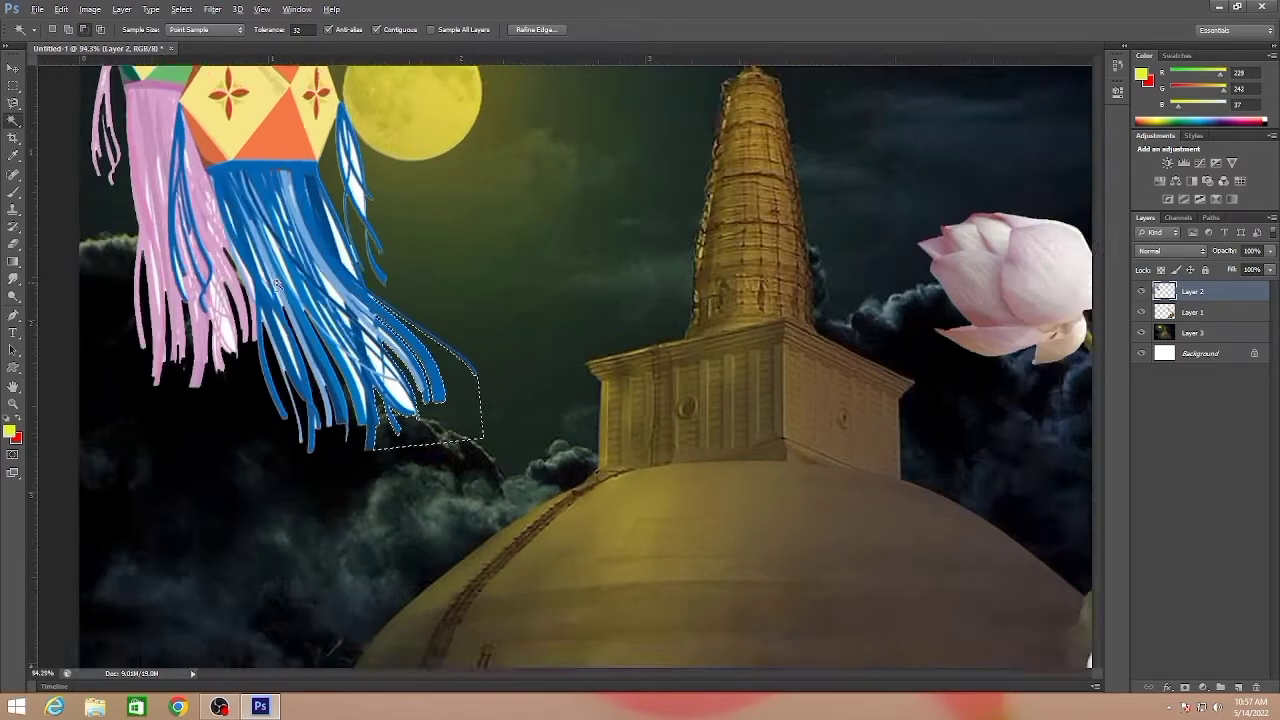
left_click(348, 242)
key("Delete")
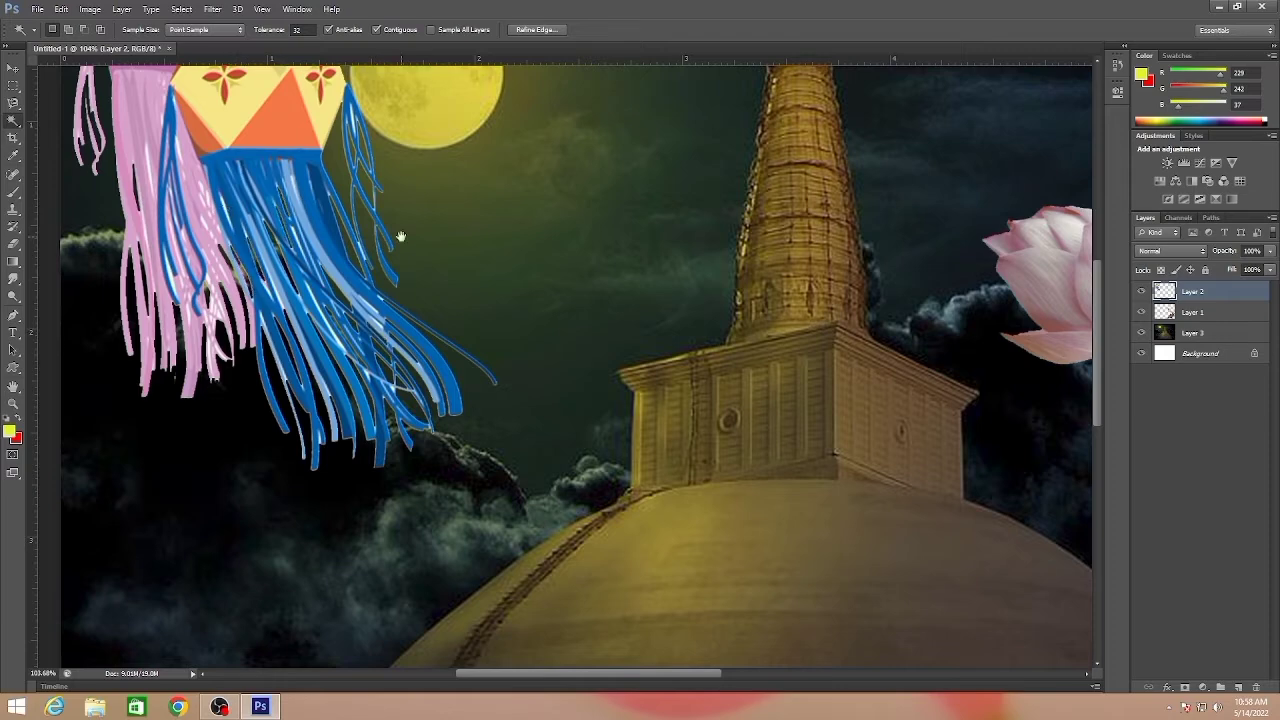
left_click_drag(400, 236, 480, 421)
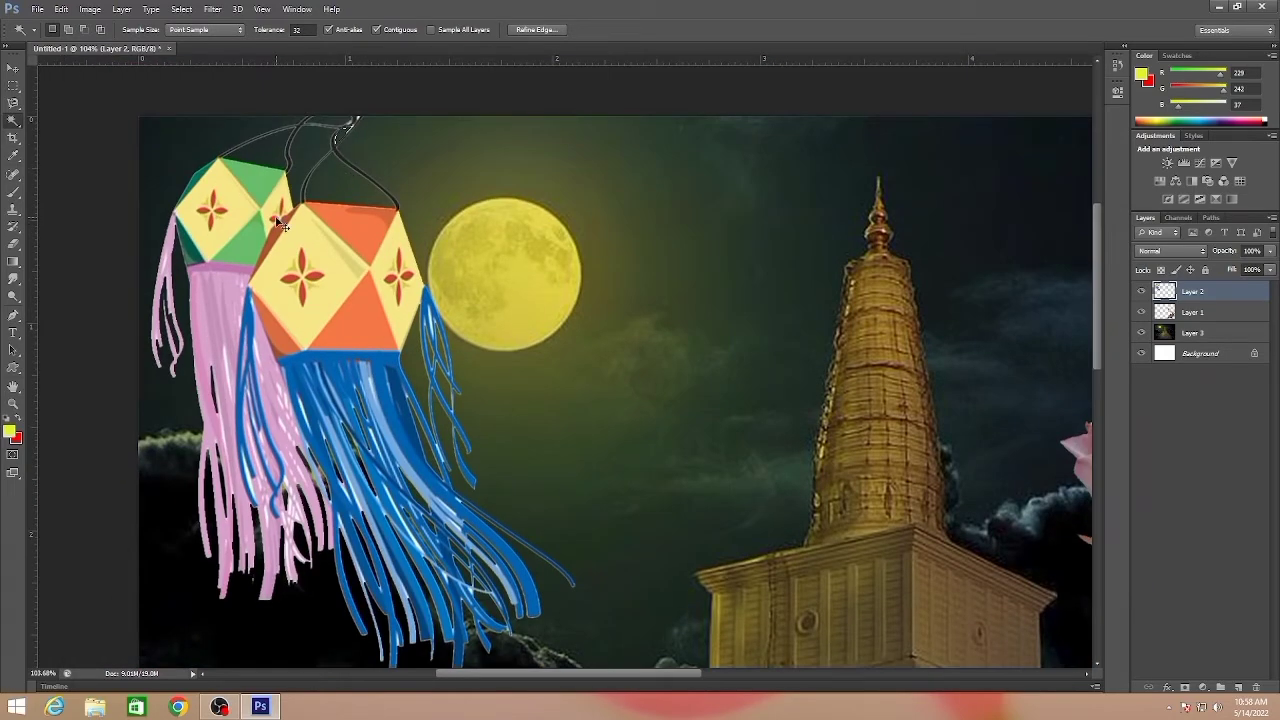
scroll(310, 213, "down", 5)
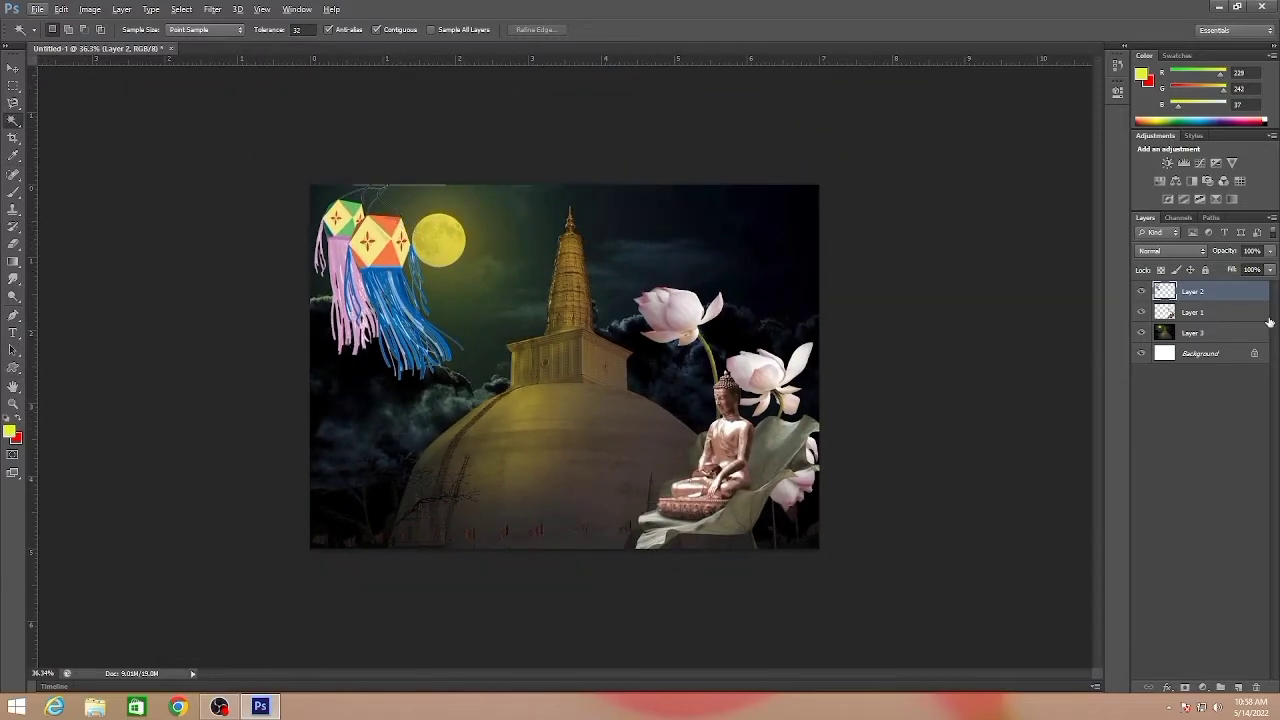
Add a new layer directly above Layer 1 and paint a soft yellow glow over the moon with a 0% hardness brush
left_click(1196, 316)
left_click(1221, 688)
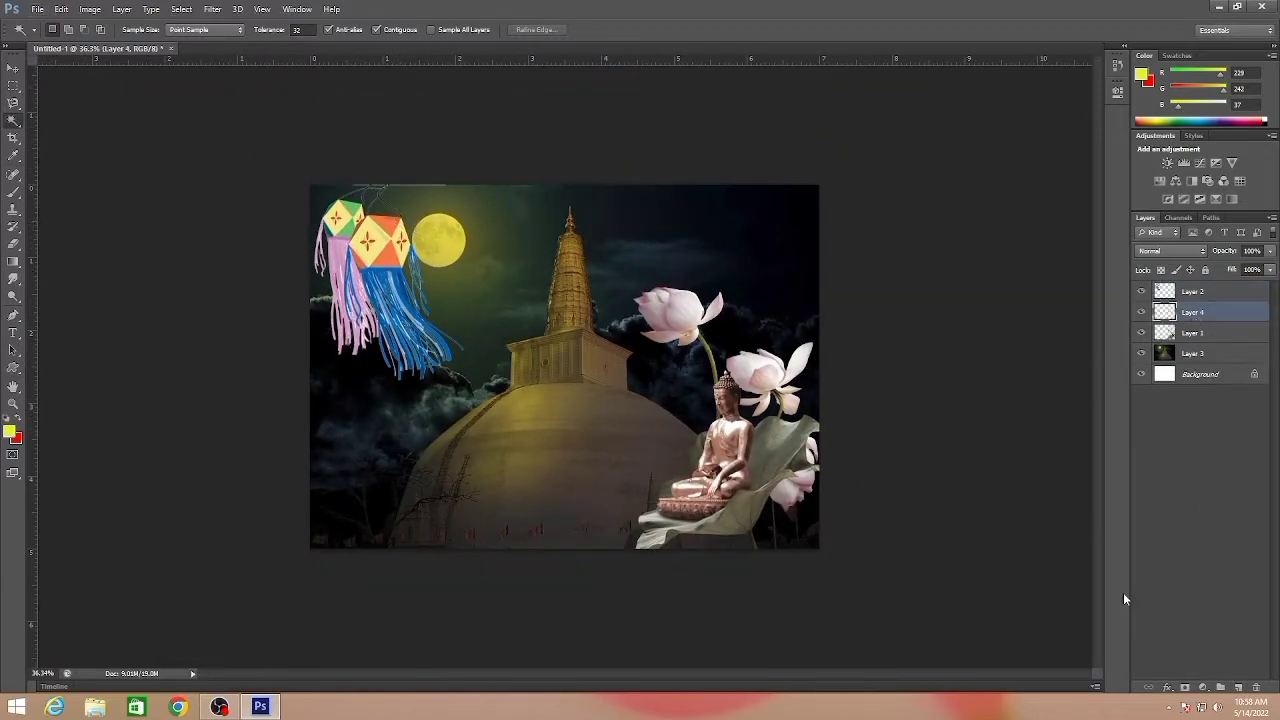
left_click(13, 191)
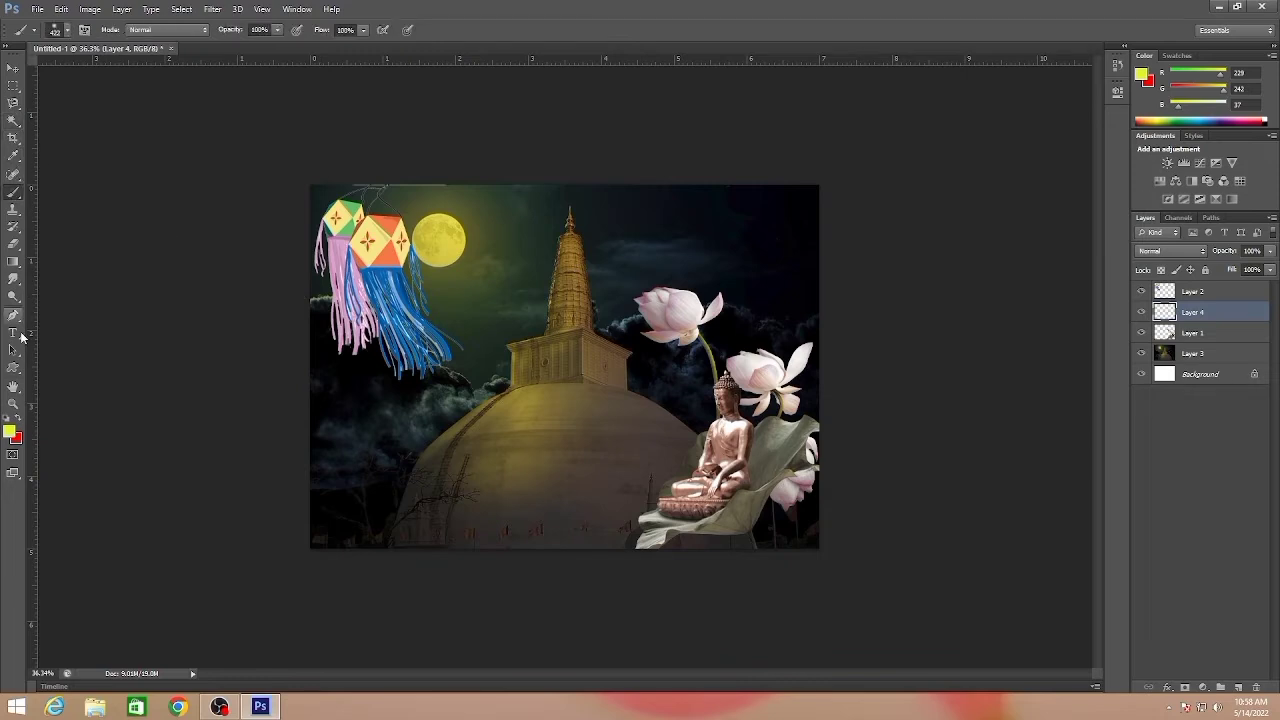
right_click(505, 300)
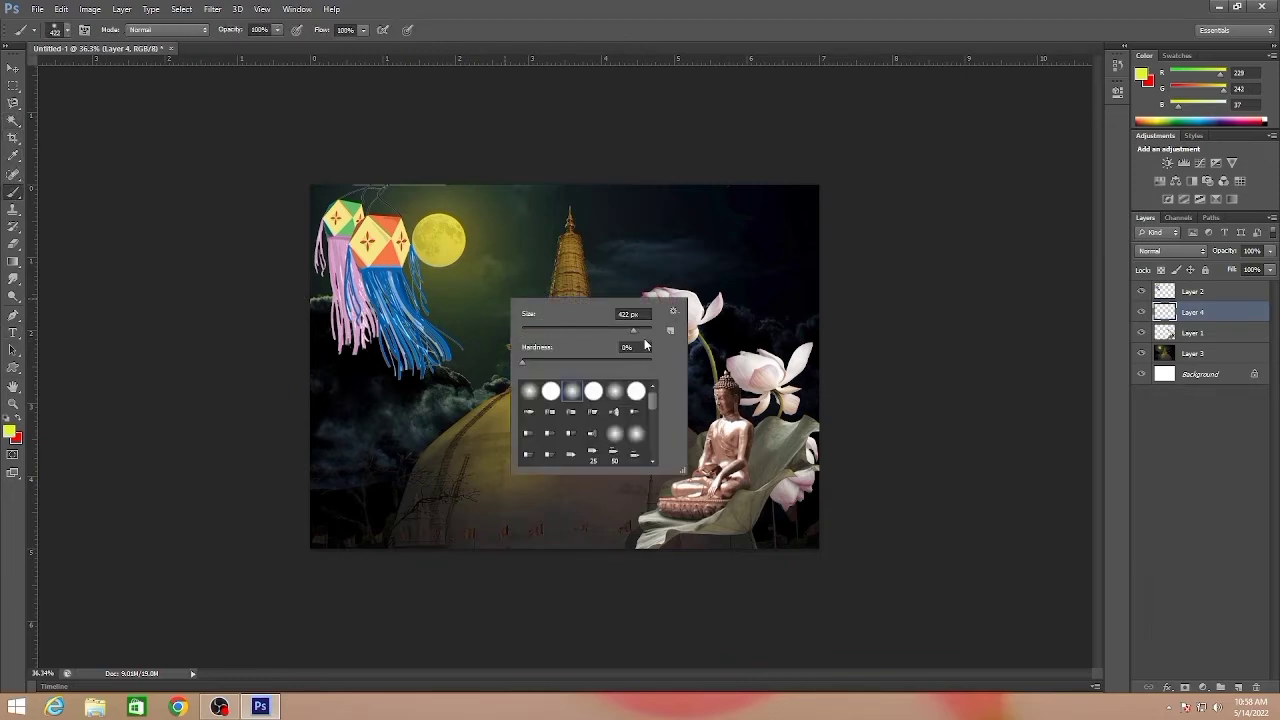
left_click(440, 240)
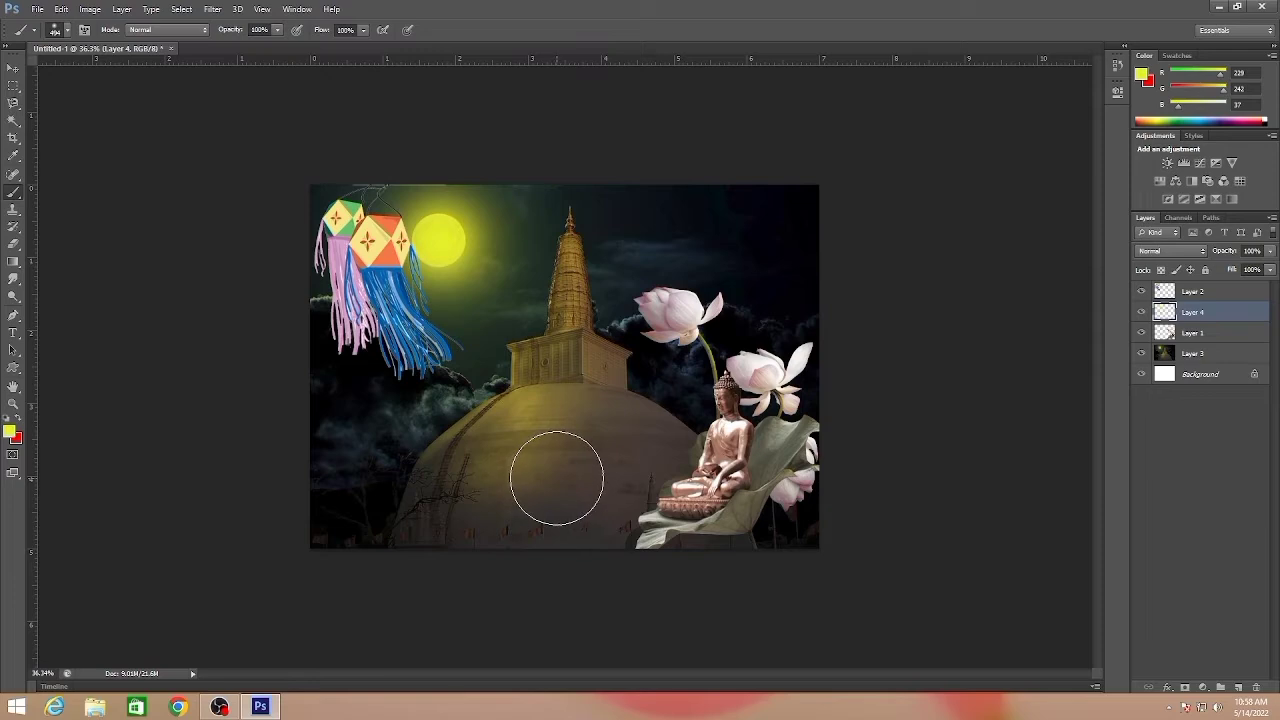
Select the empty area around the Buddha and lotuses on Layer 1 with the Magic Wand, and invert the selection to the cutout
left_click(1190, 332)
key("w")
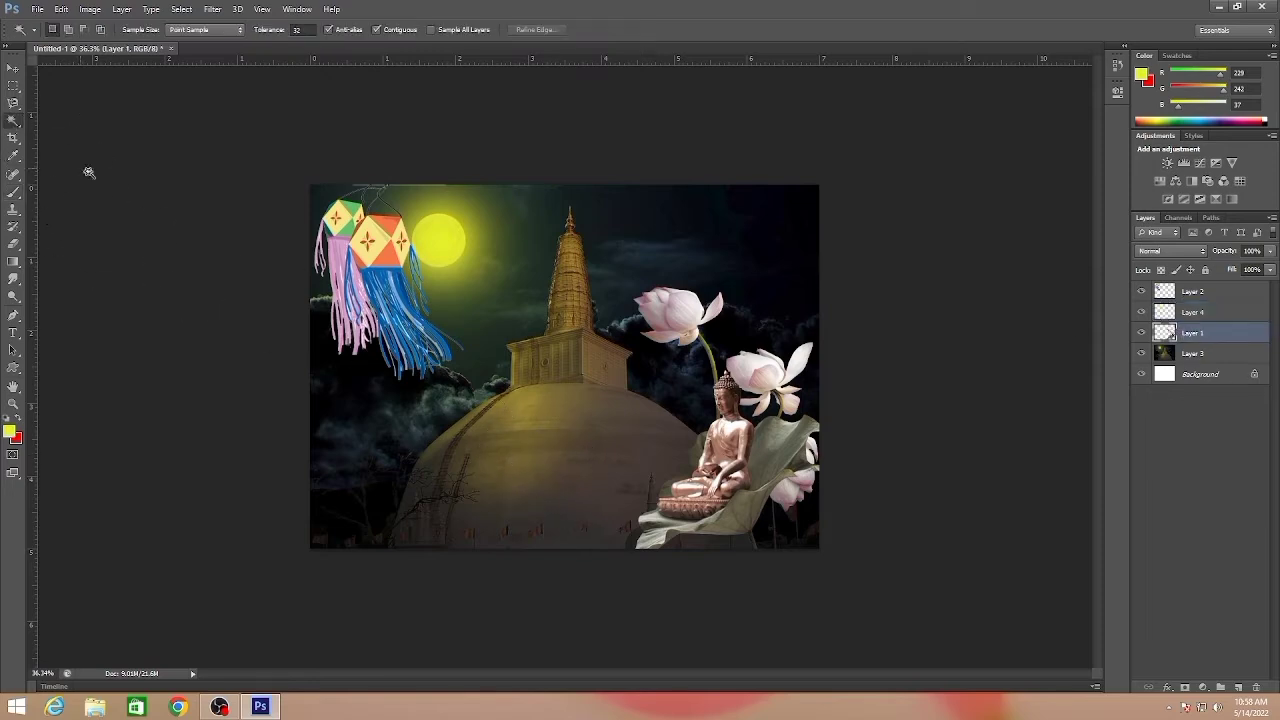
left_click(575, 460)
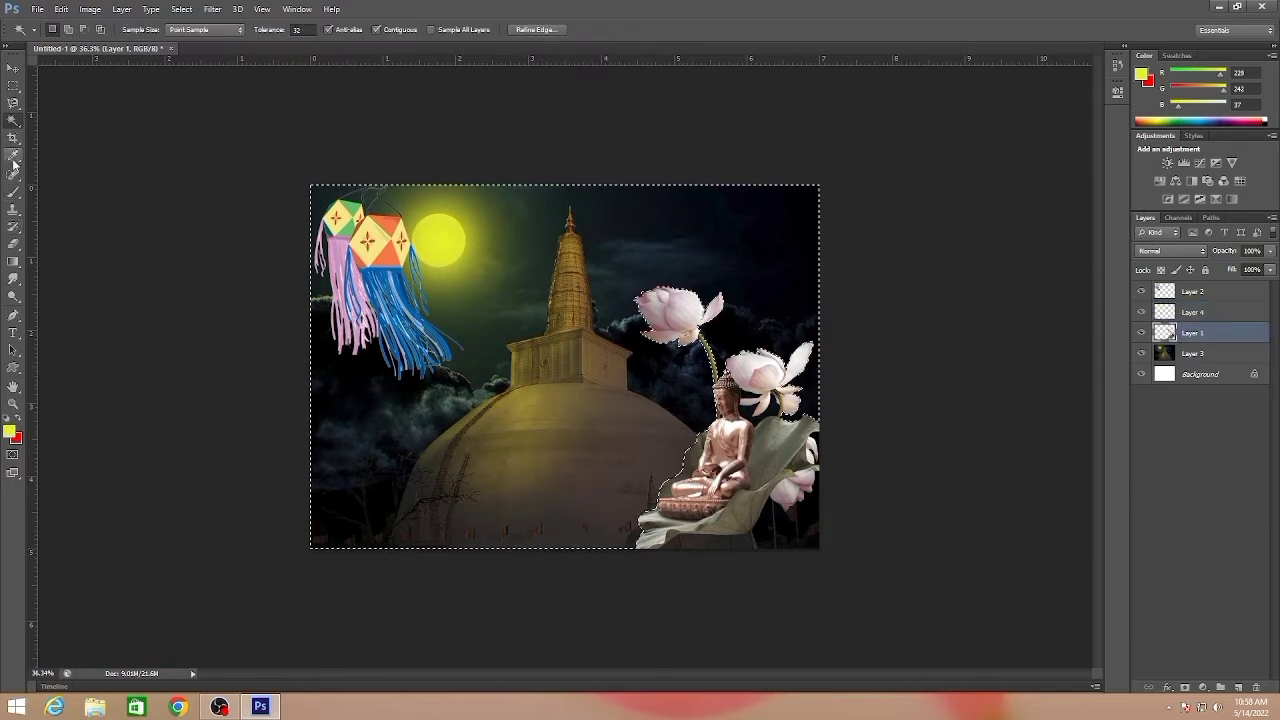
key("b")
key("ctrl+plus")
key("ctrl+plus")
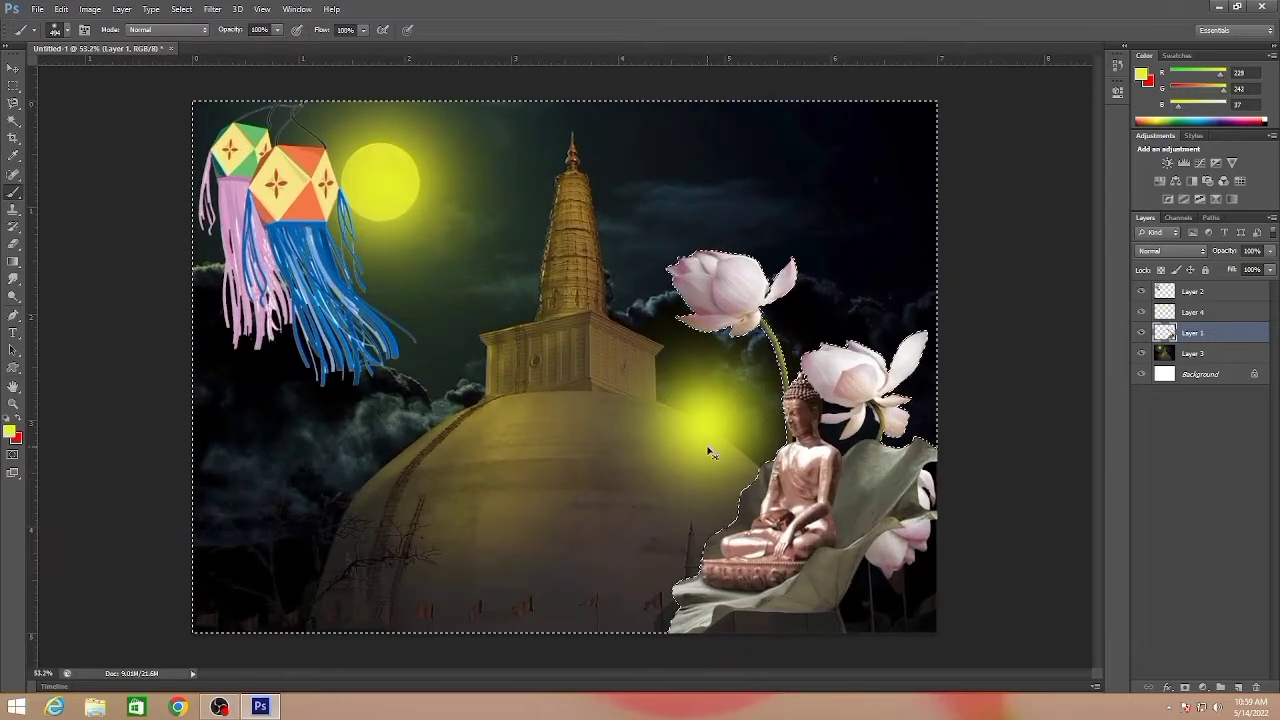
left_click(181, 9)
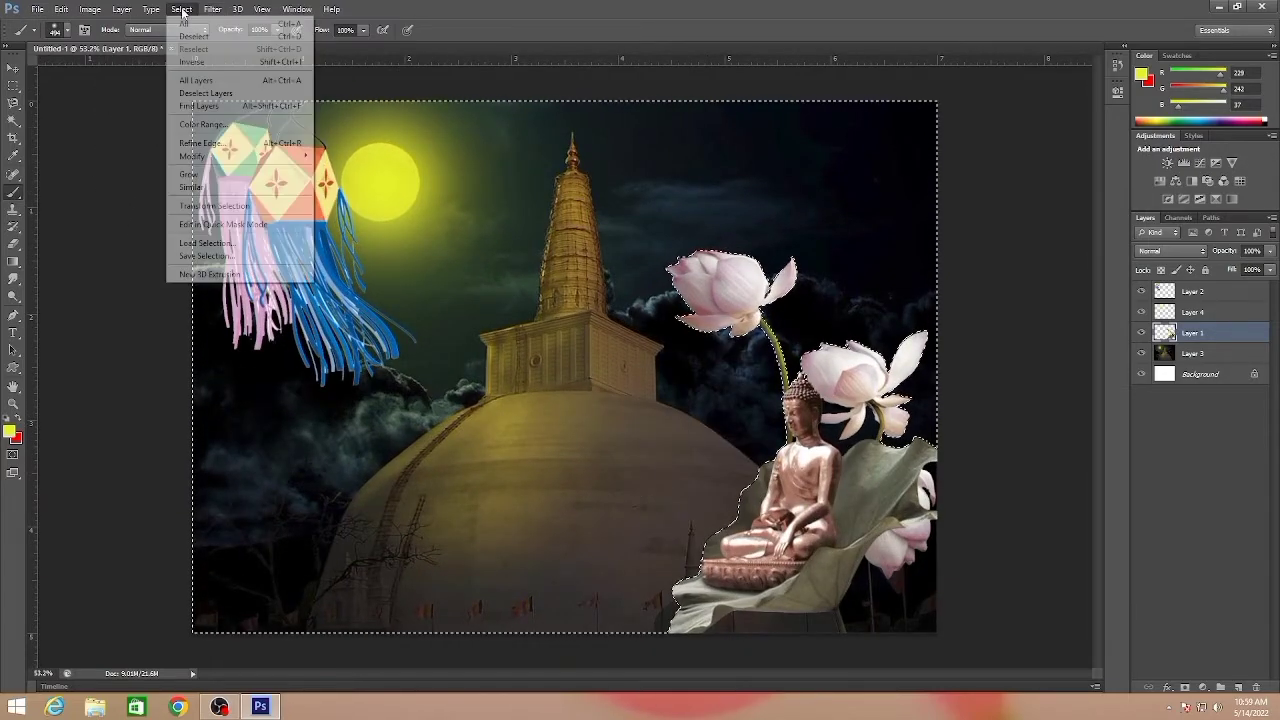
left_click(200, 57)
Brush soft yellow moonlight onto the Buddha, leaf and lotuses, using 22% opacity and a 700 px brush for the lotuses, and deselect
left_click_drag(689, 477, 623, 566)
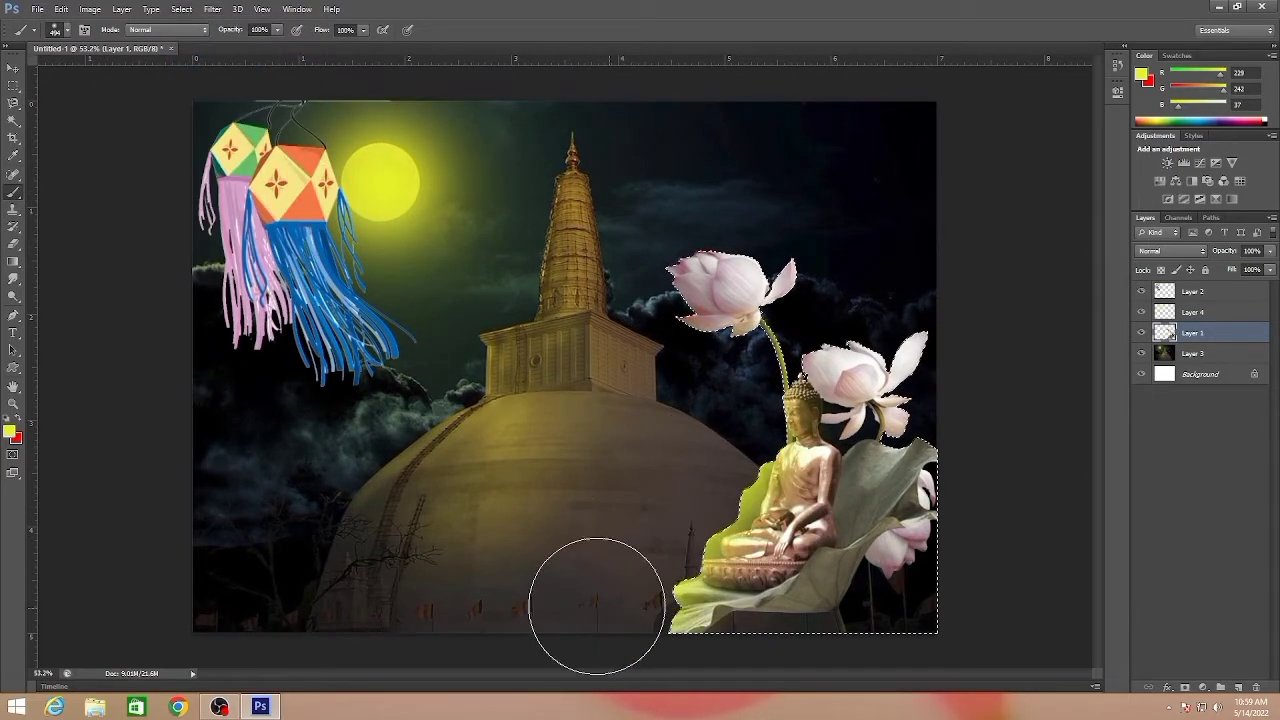
mouse_move(616, 222)
left_mouse_down()
mouse_move(676, 192)
mouse_move(827, 202)
mouse_move(876, 282)
left_mouse_up()
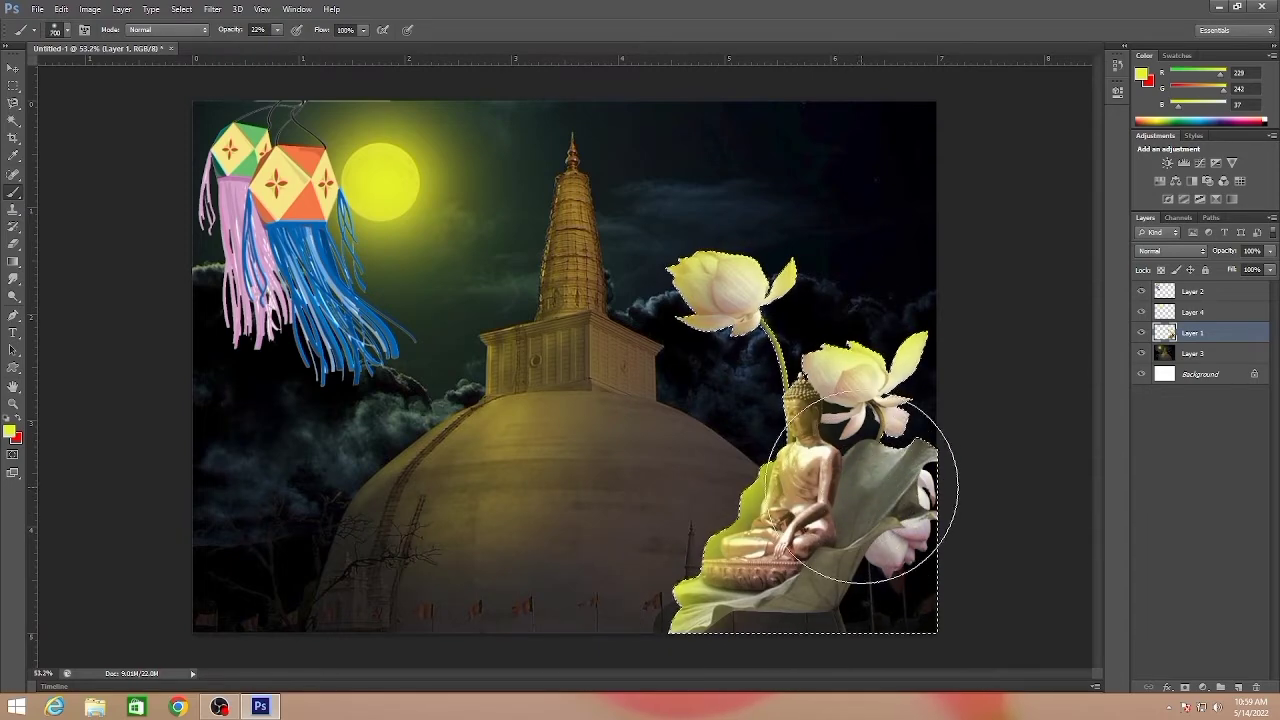
key("ctrl+d")
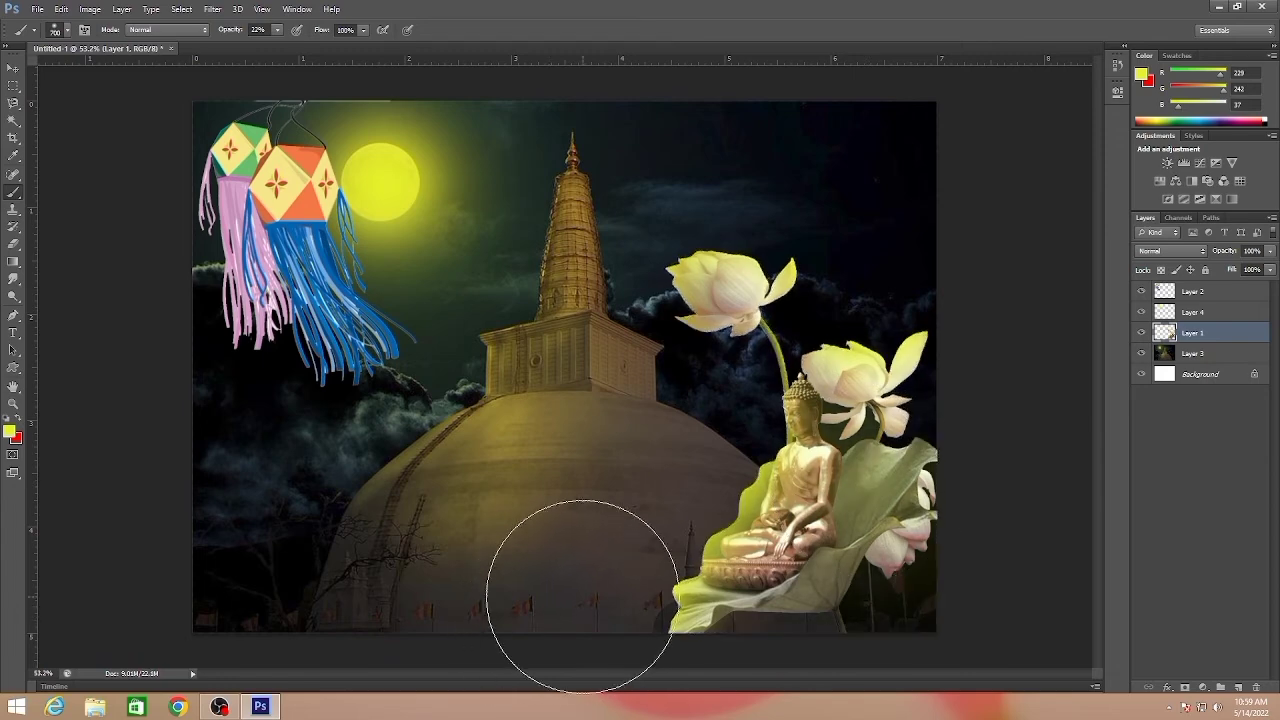
Move the lantern layer beneath Layer 4, and apply Curves to Layer 3 with points at input 157, output 194 and input 74, output 67
scroll(594, 594, "down", 2)
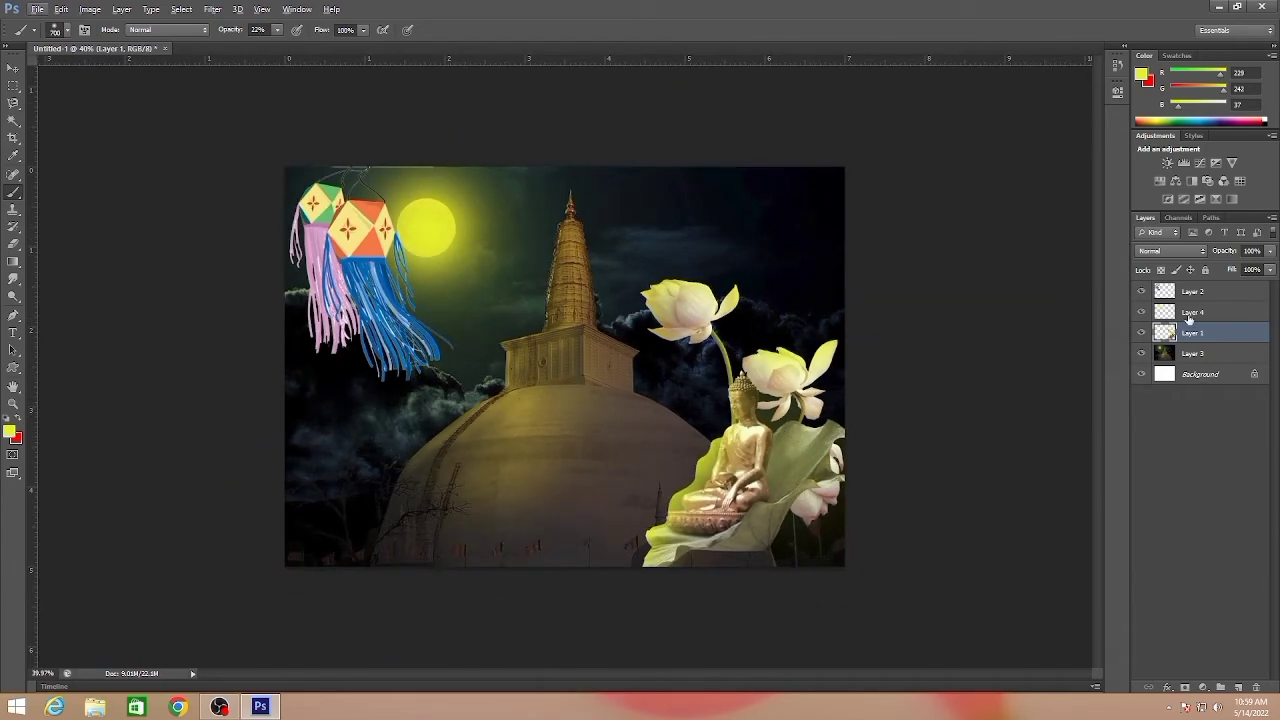
left_click_drag(1191, 291, 1192, 326)
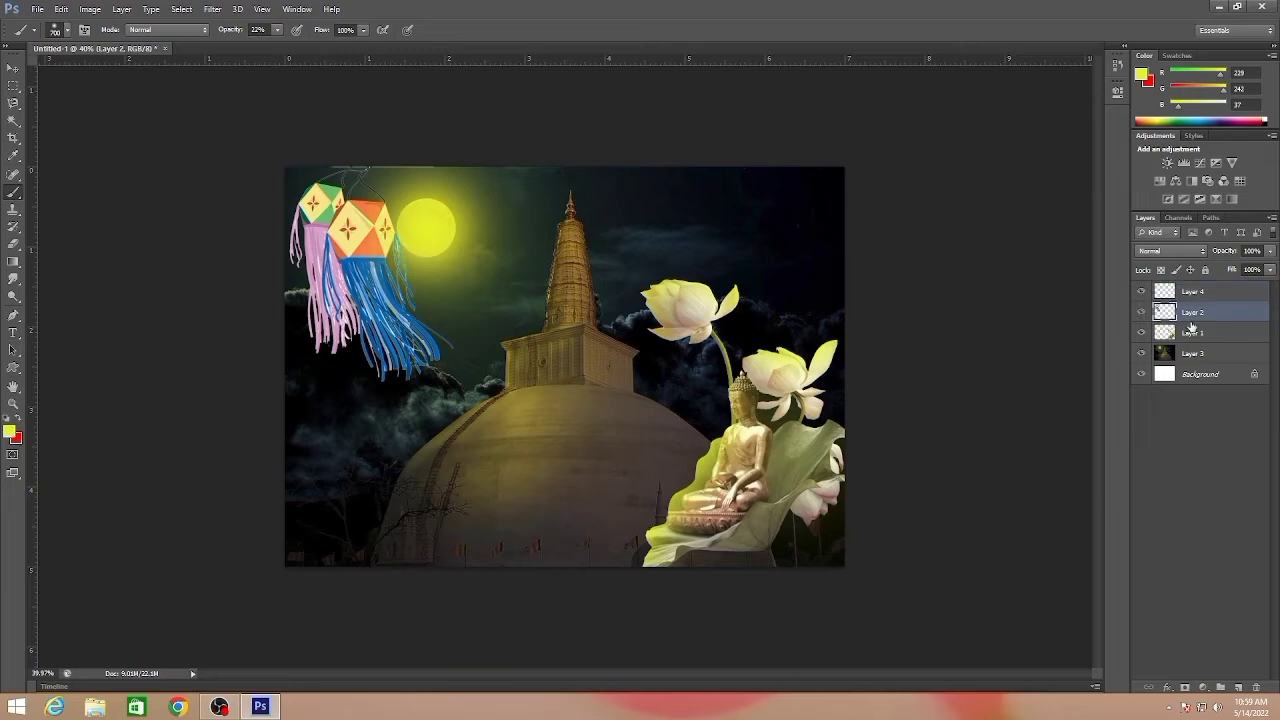
left_click(1213, 356)
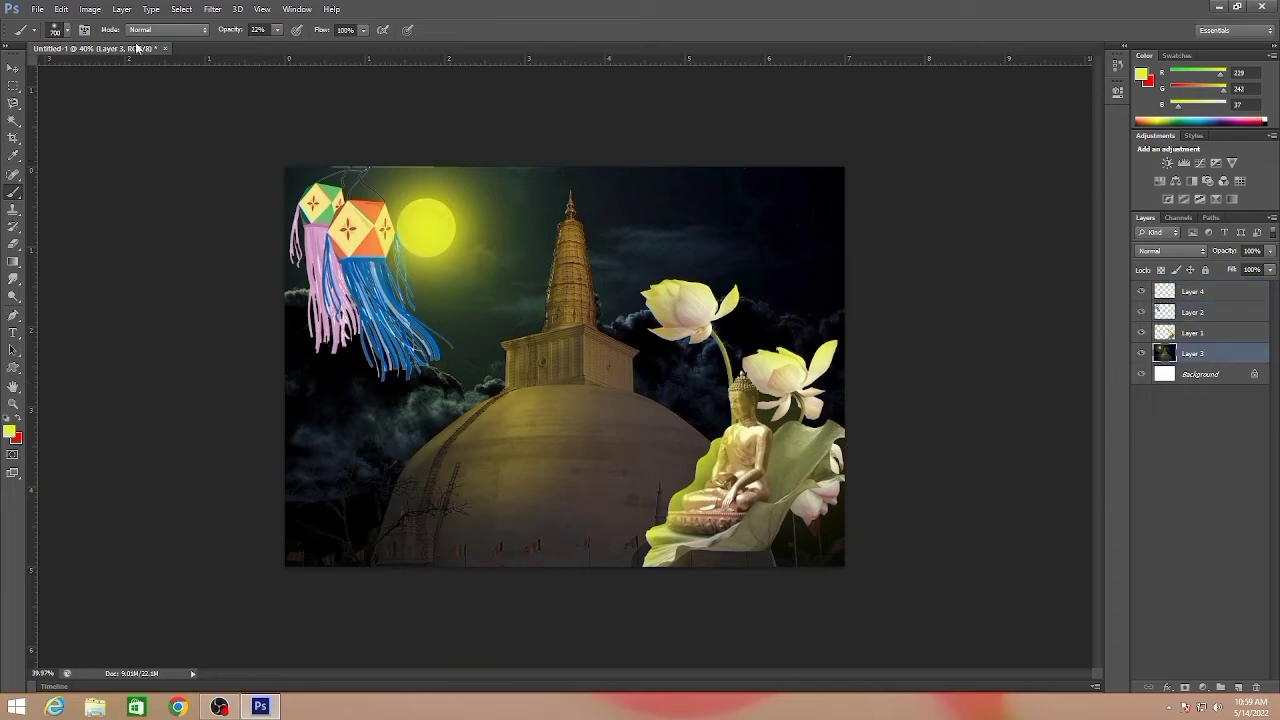
left_click(89, 10)
mouse_move(148, 48)
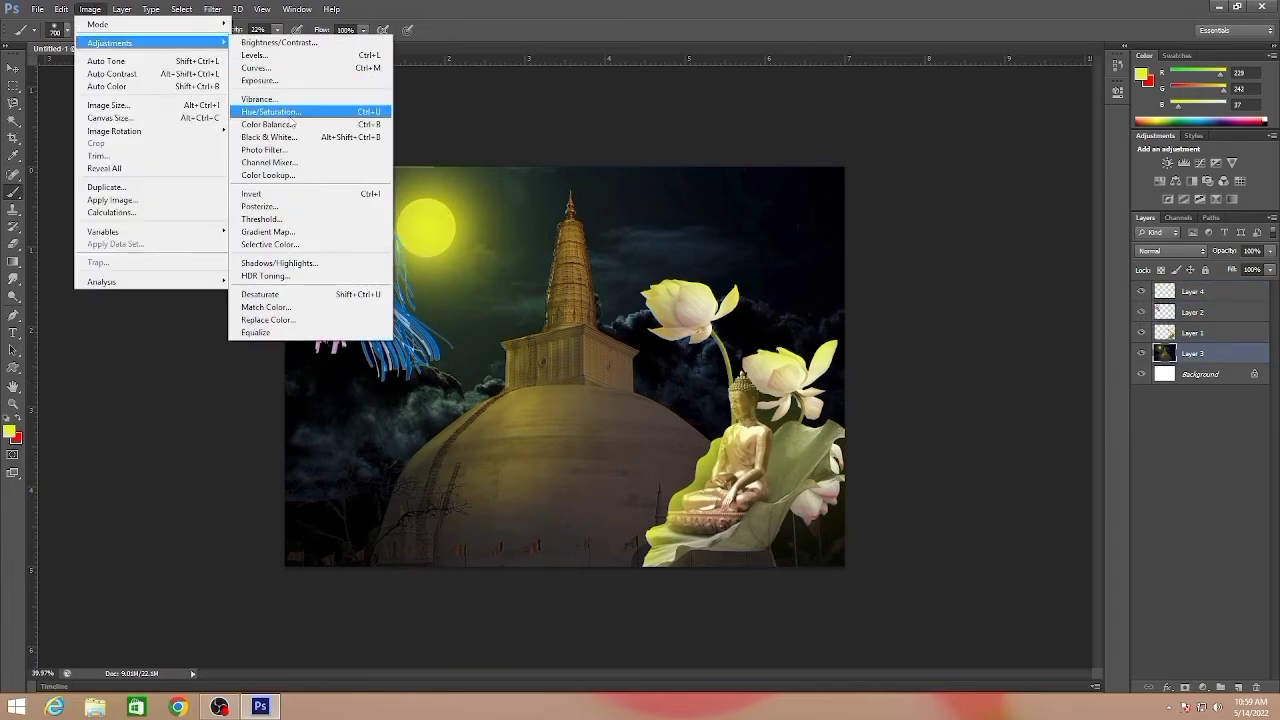
left_click(290, 69)
left_click_drag(971, 347, 969, 320)
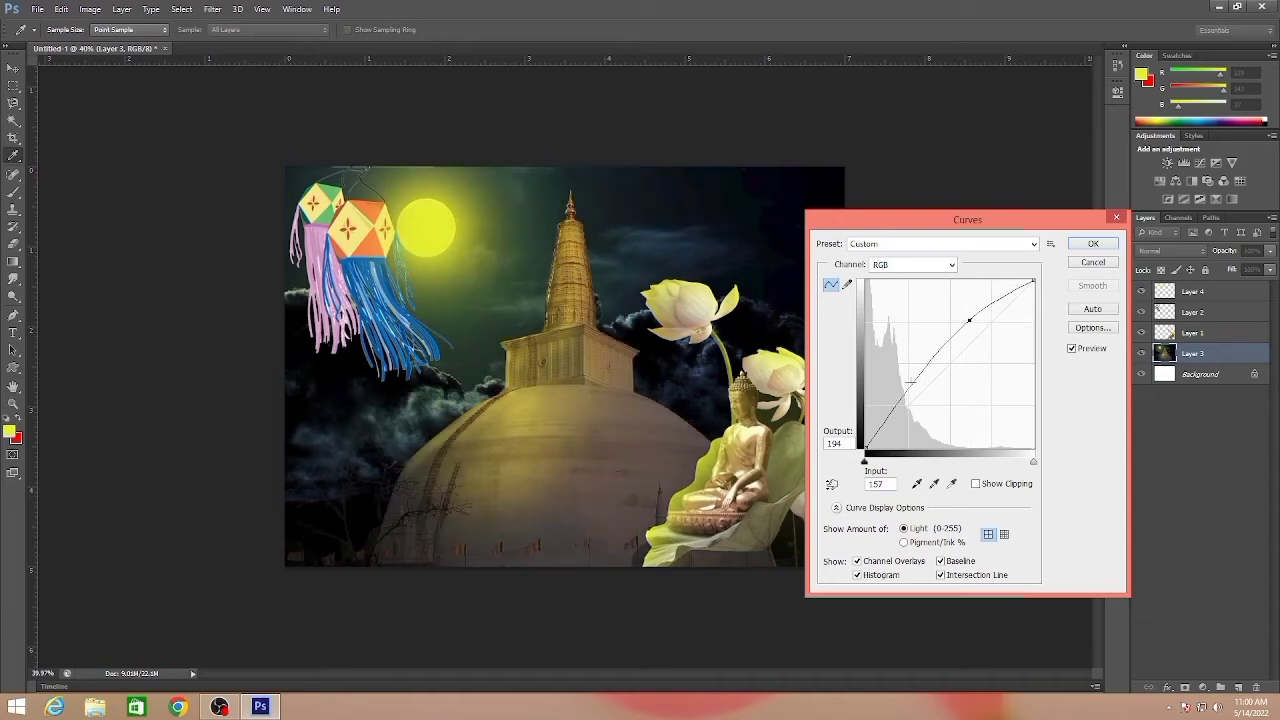
left_click_drag(910, 382, 914, 403)
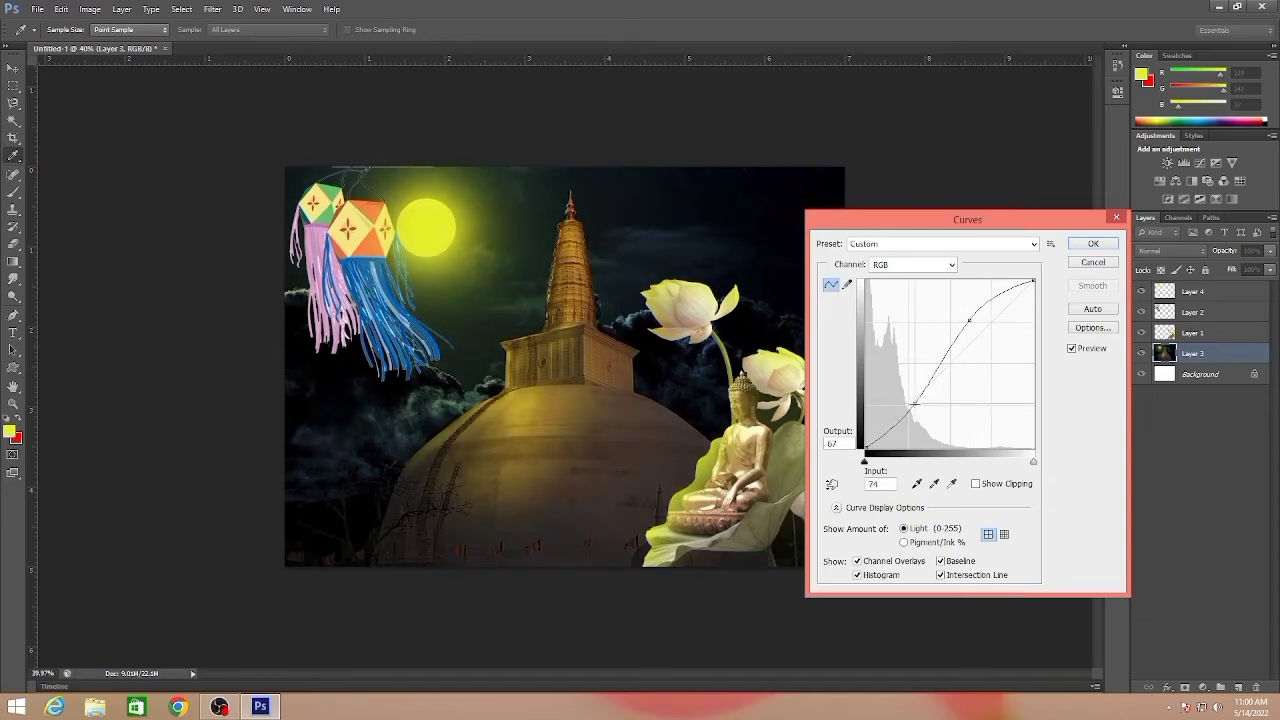
left_click(1104, 246)
Apply Color Balance to the shadows of the Buddha cutout on Layer 1, shifting them toward red and setting yellow-blue to -18
left_click(1187, 335)
left_click(90, 9)
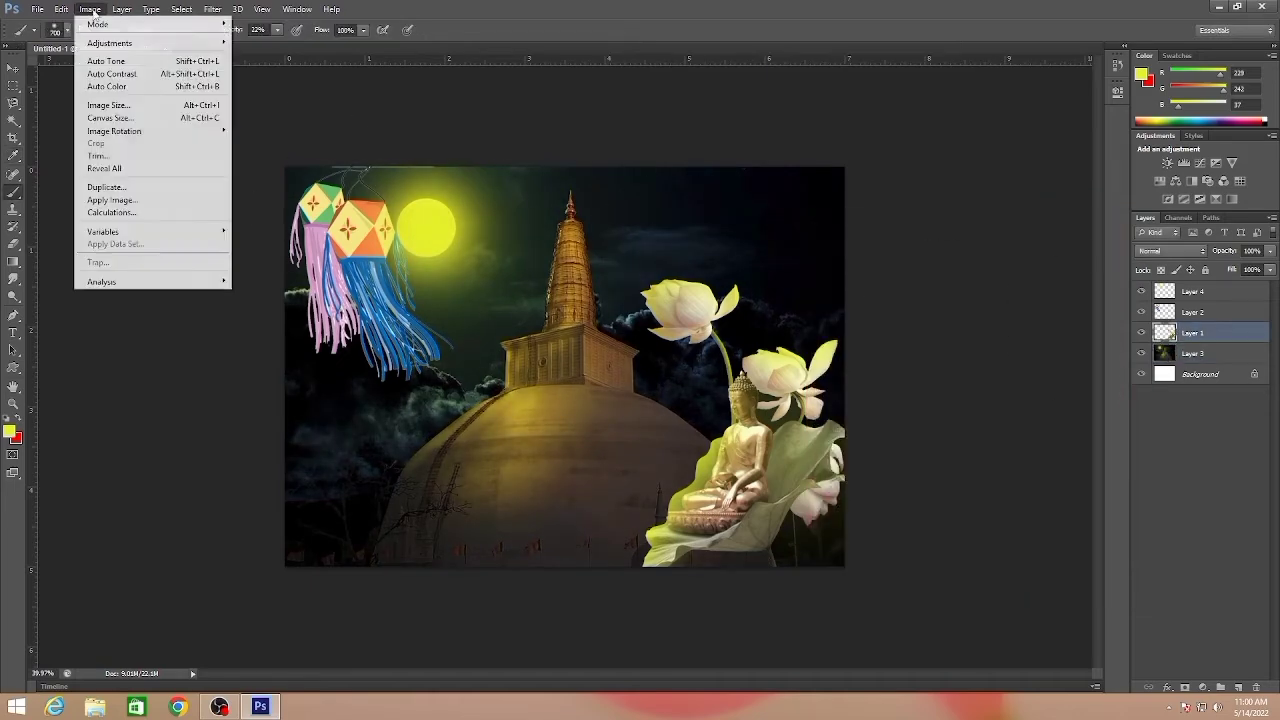
mouse_move(124, 44)
left_click(268, 124)
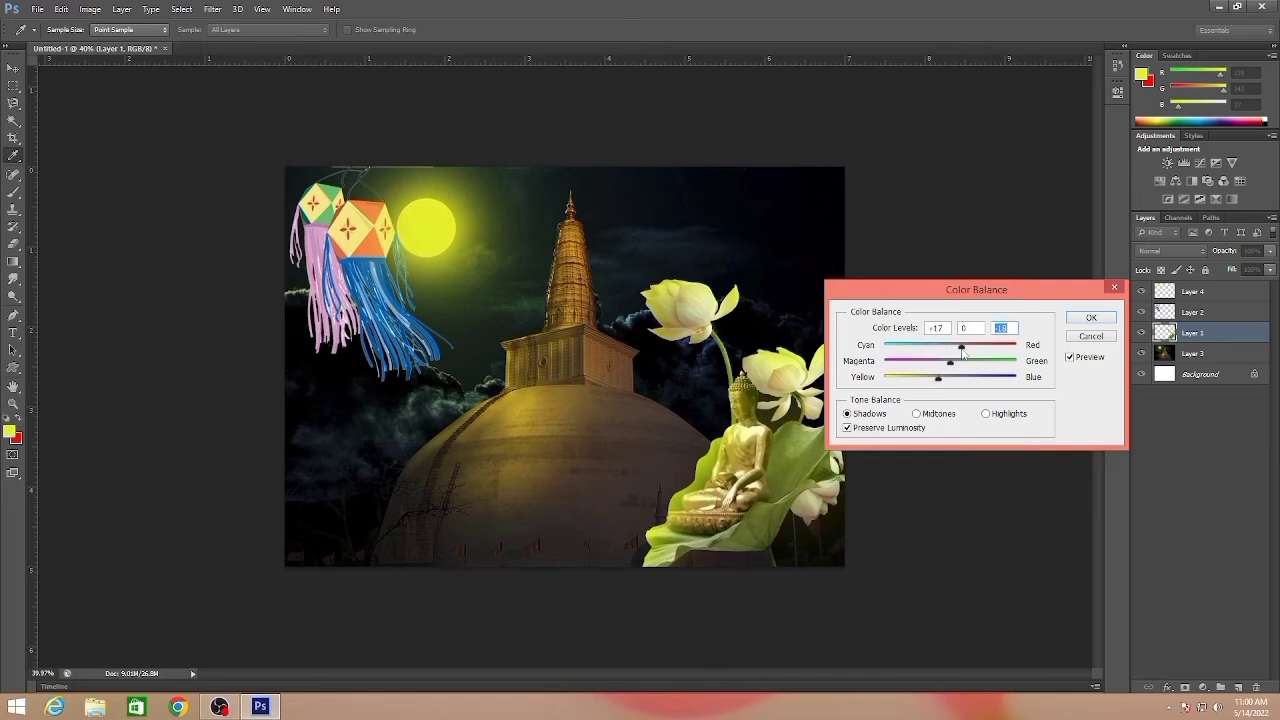
left_click_drag(962, 351, 976, 354)
key("Return")
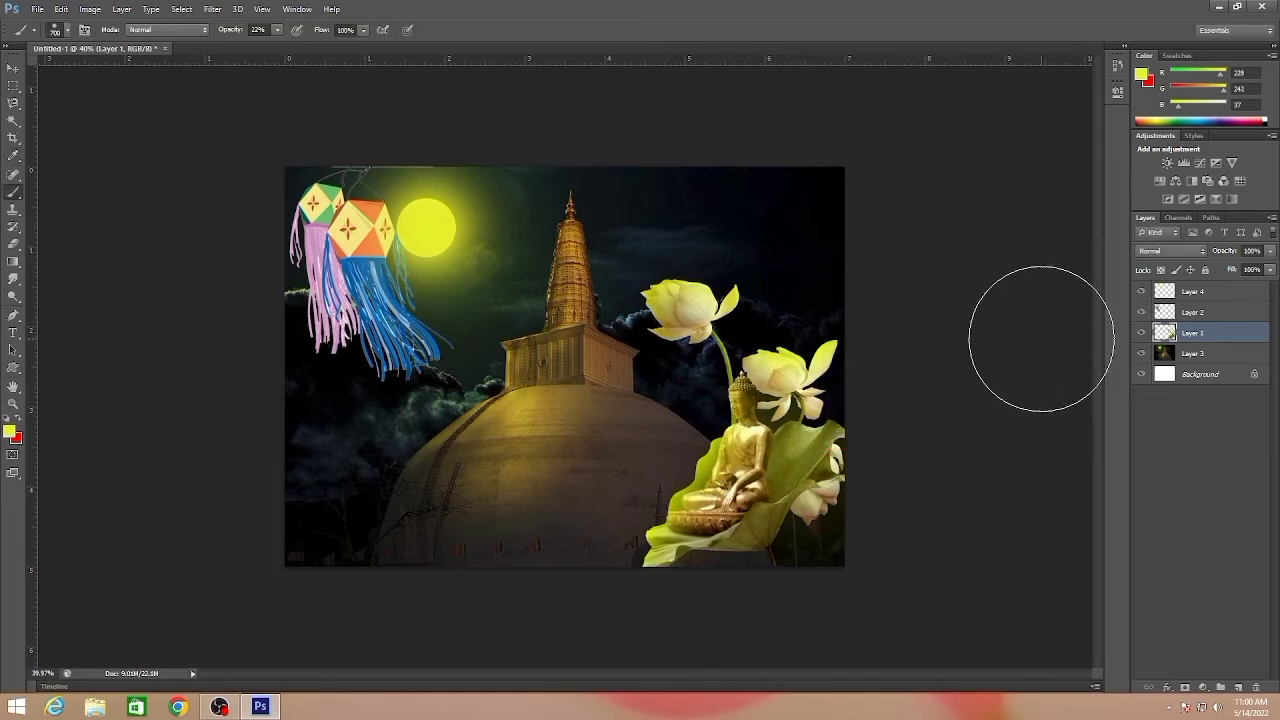
Apply a slight Gaussian Blur to the temple background on Layer 3
left_click(1192, 353)
left_click(212, 9)
left_click(390, 174)
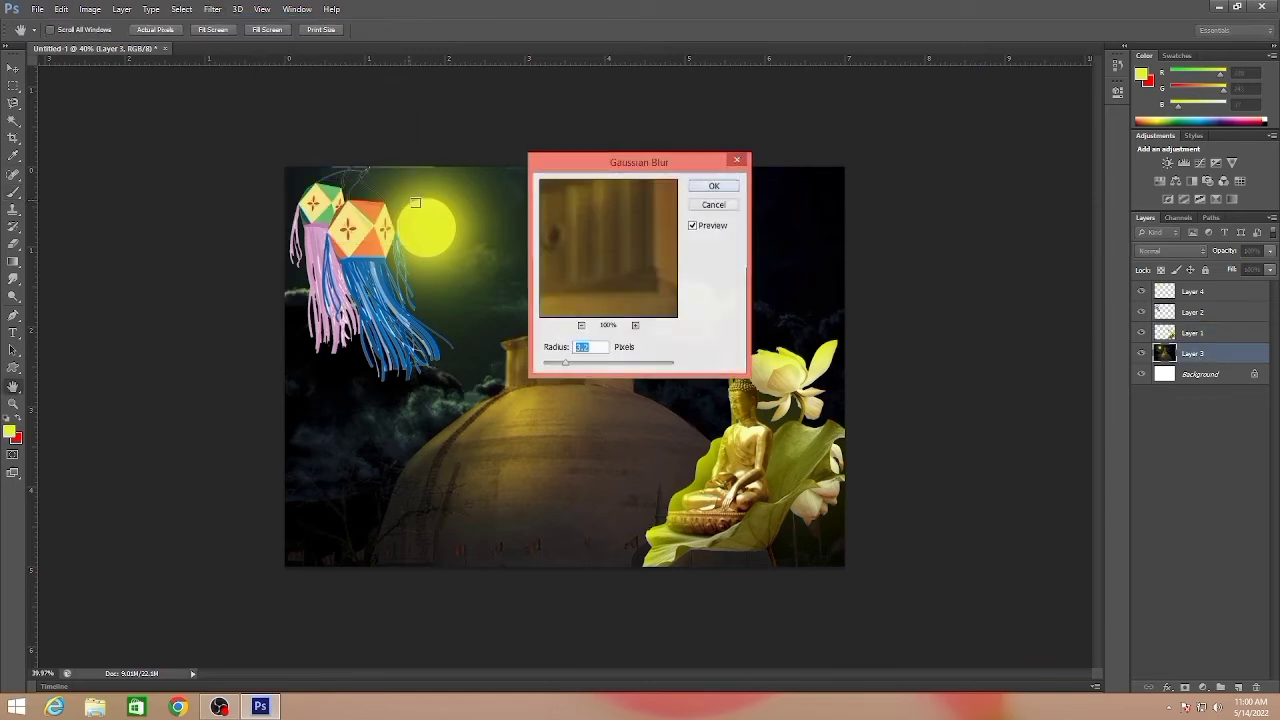
left_click_drag(637, 163, 876, 167)
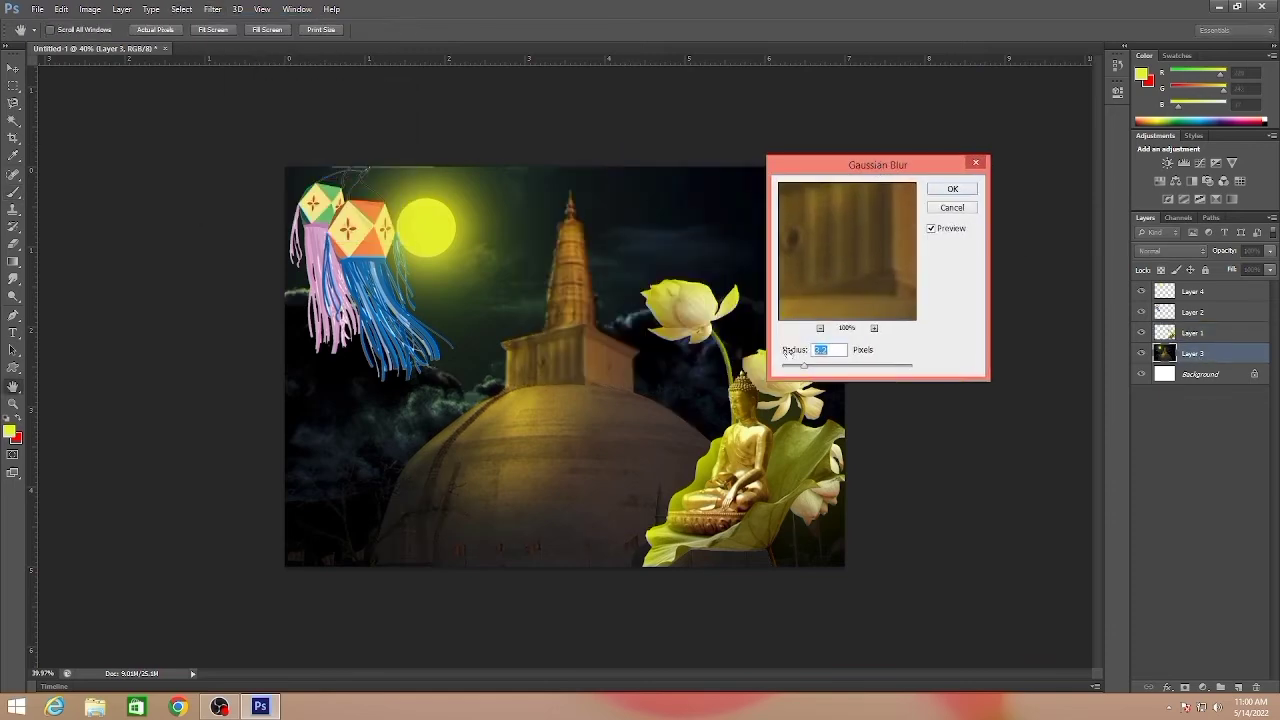
left_click(950, 189)
Add the Sinhala text "වෙසක් ආසිරි" over the temple's lower-left area in 30 pt FMBindumathi, entered as "fjila wdisrs"
left_click(13, 67)
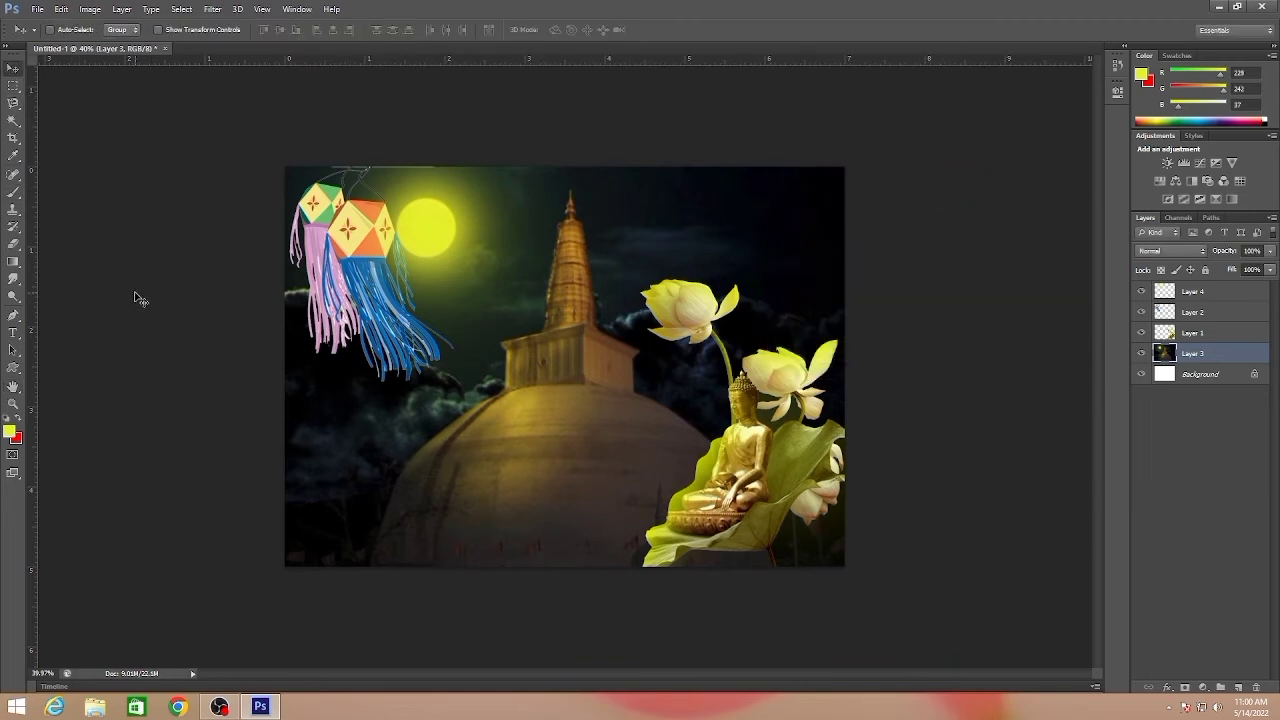
left_click(13, 332)
left_click(371, 490)
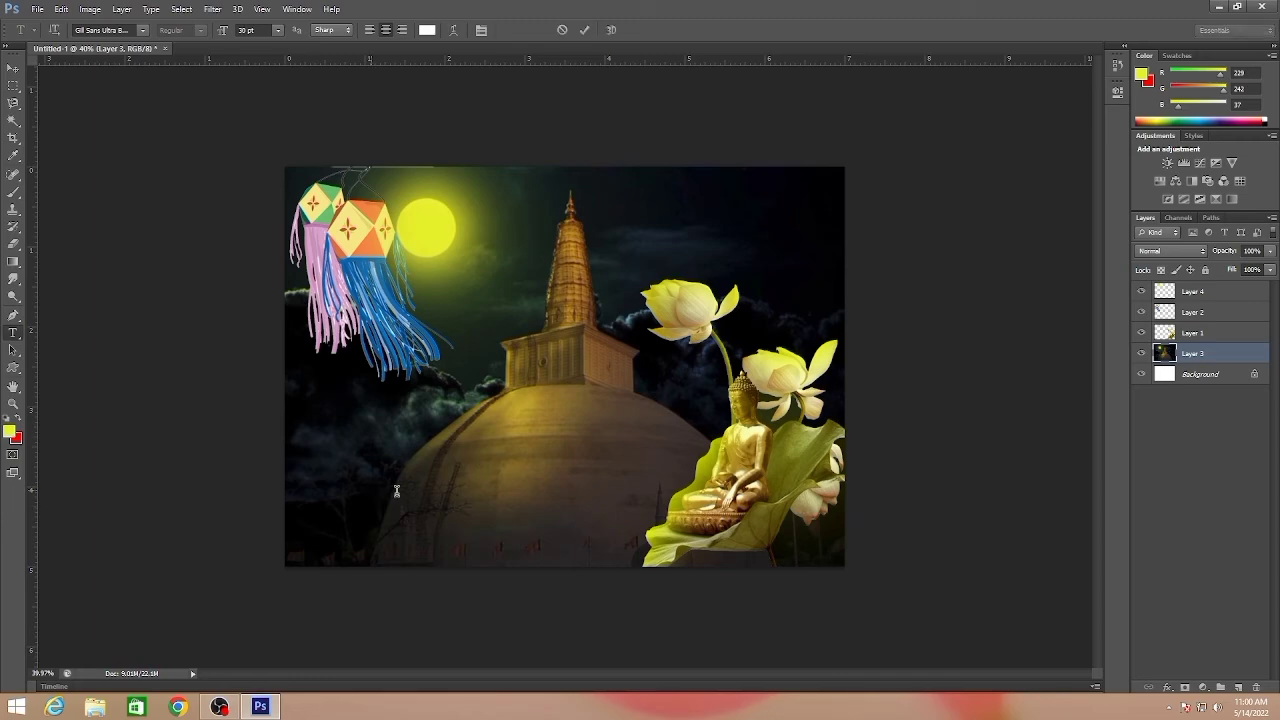
left_click(147, 30)
scroll(224, 186, "up", 15)
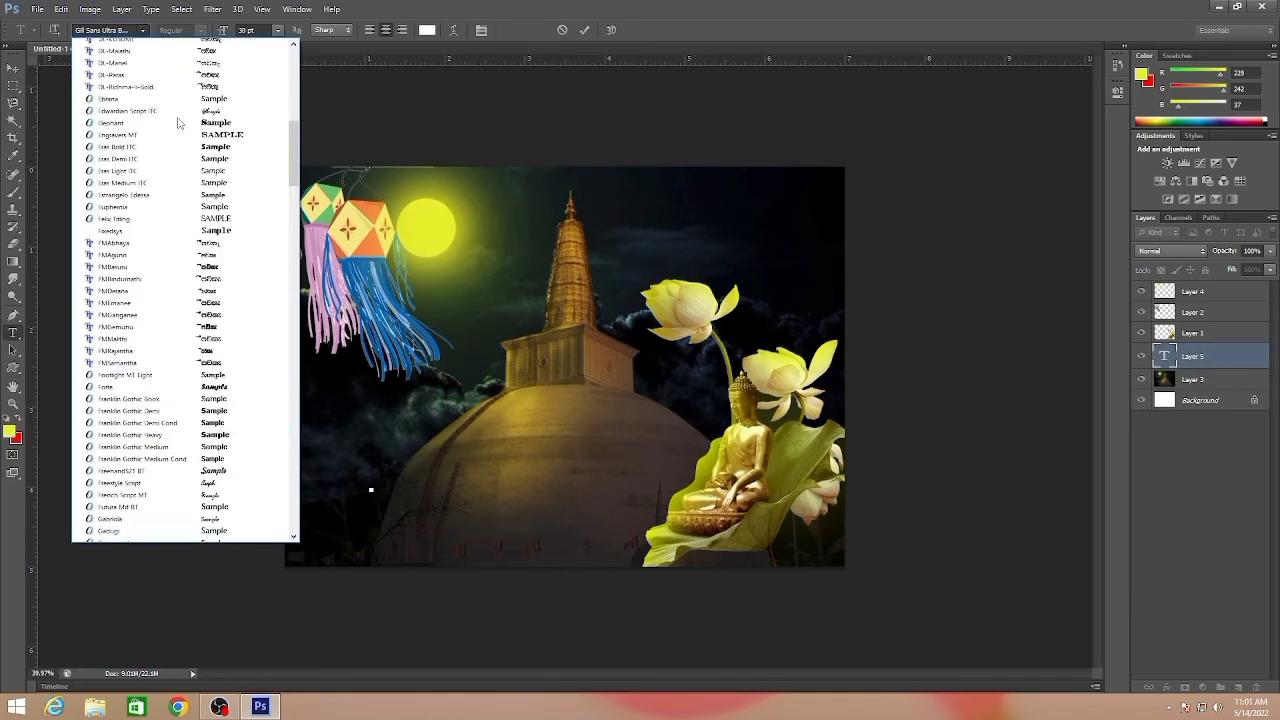
left_click(222, 202)
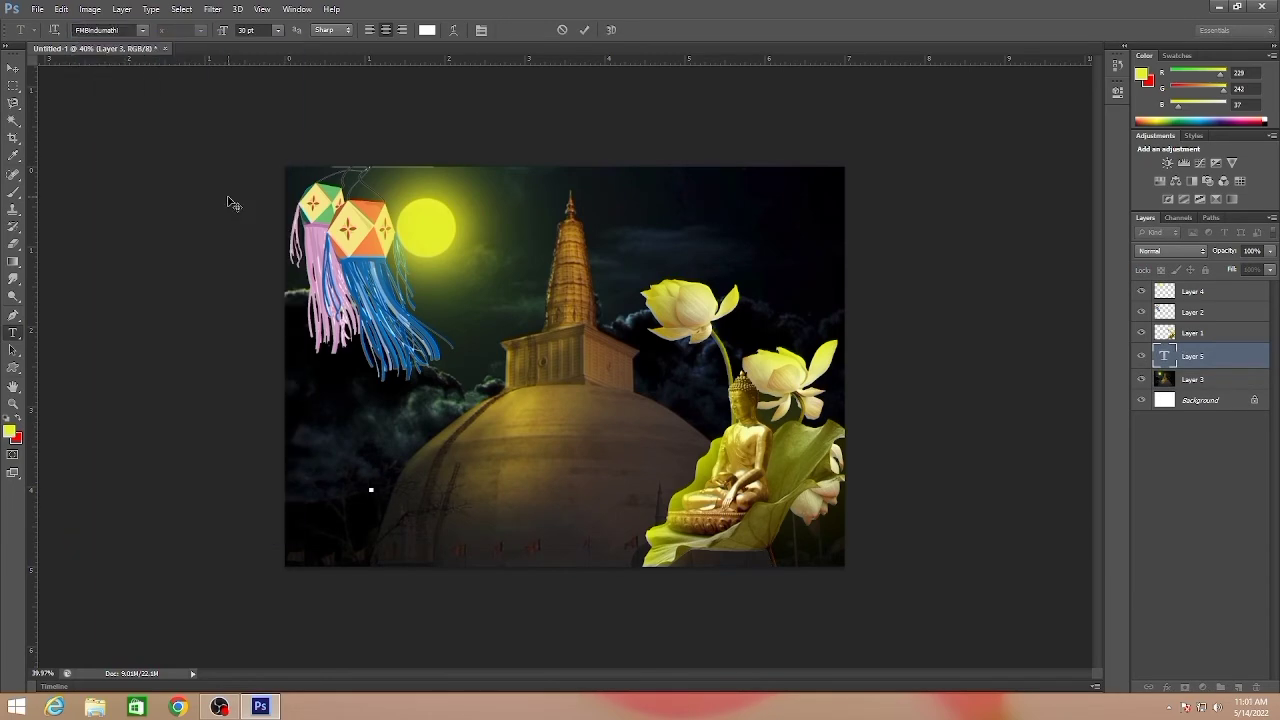
type("fji;")
key("BackSpace")
type("la wdisrs")
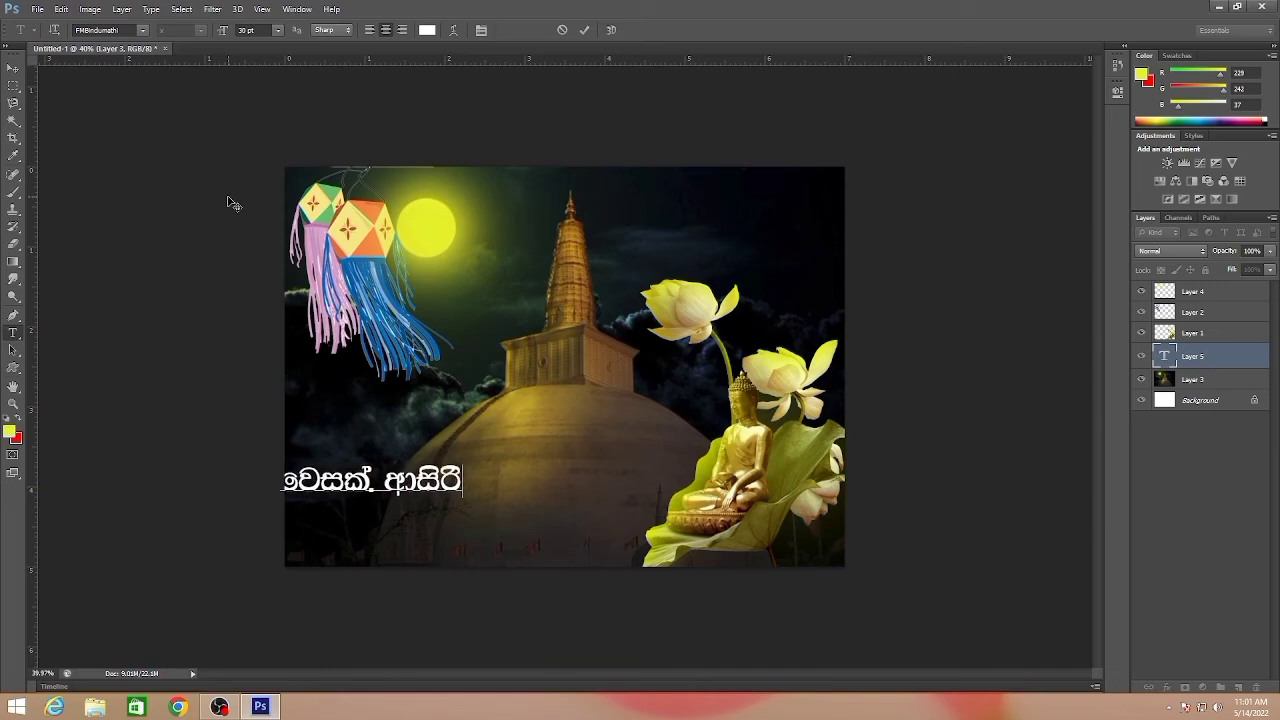
Append an exclamation mark to the greeting text in the Futura Md BT font
left_click(143, 30)
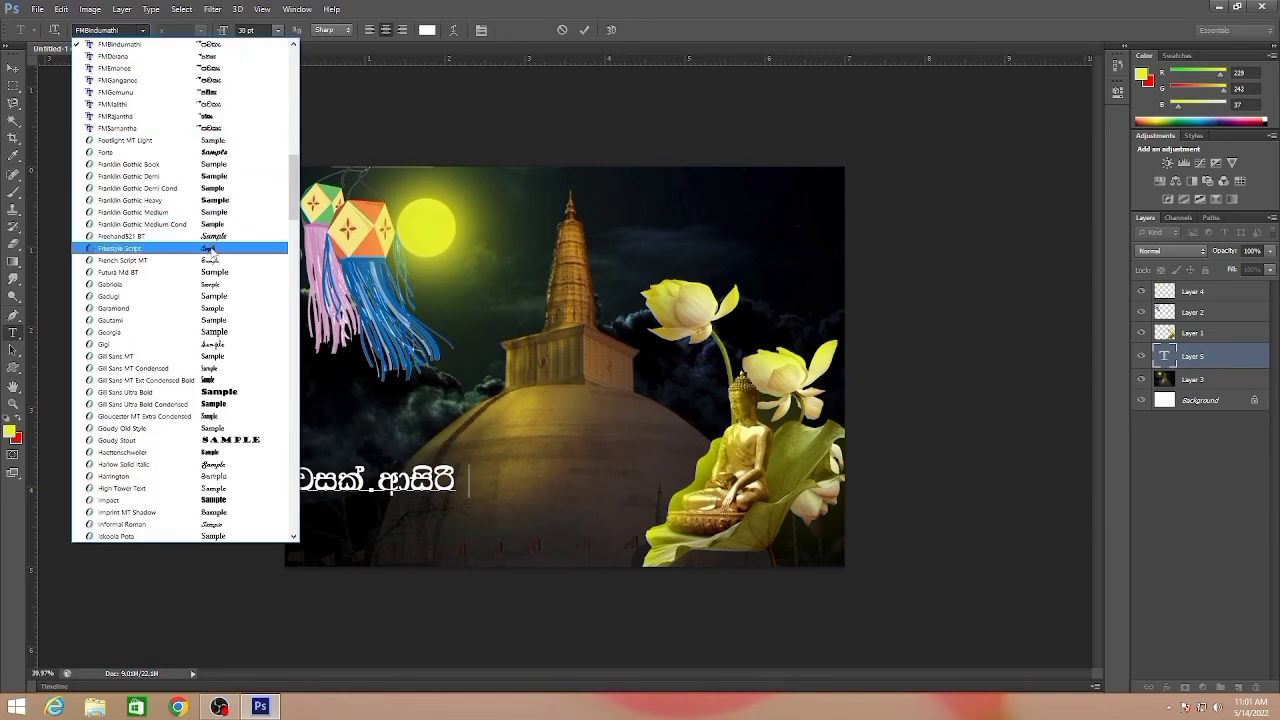
left_click(230, 278)
type("!")
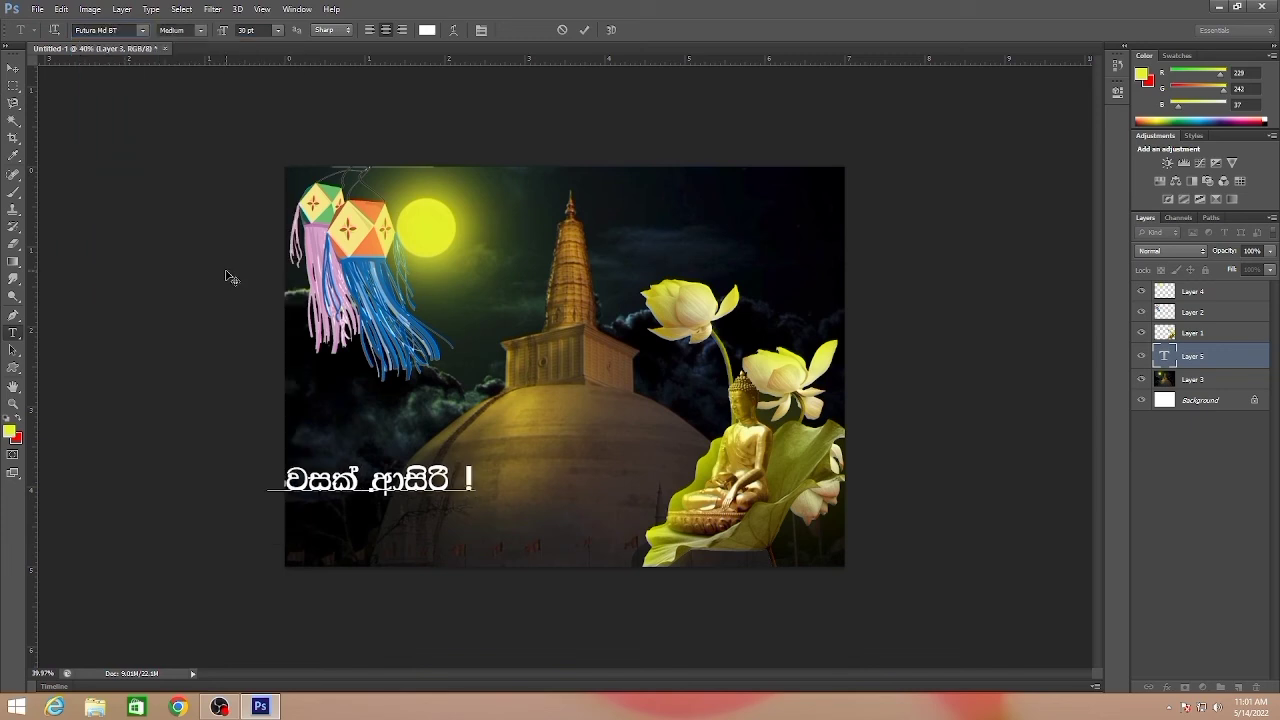
Move the greeting text to the image's upper-right sky above the lotuses and scale it to about 118%
left_click(13, 68)
left_click_drag(425, 486, 760, 205)
key("ctrl+t")
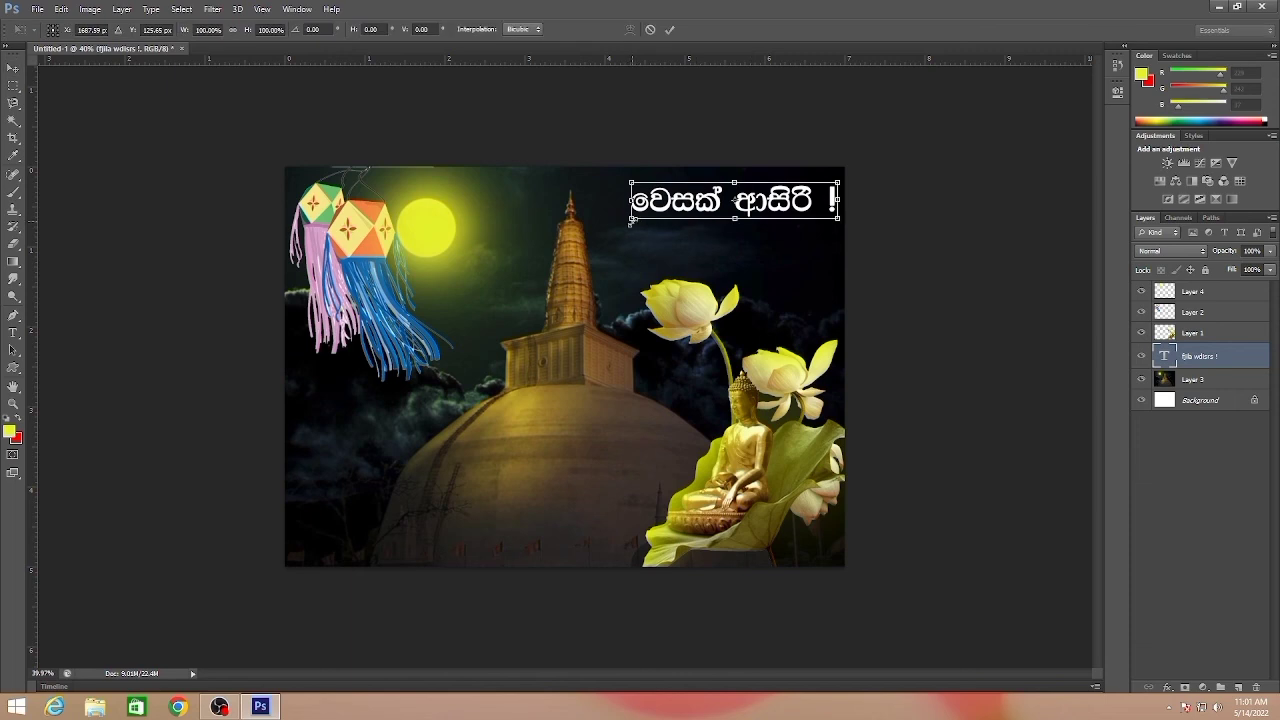
mouse_move(630, 218)
left_mouse_down()
mouse_move(597, 249)
mouse_move(645, 228)
left_mouse_up()
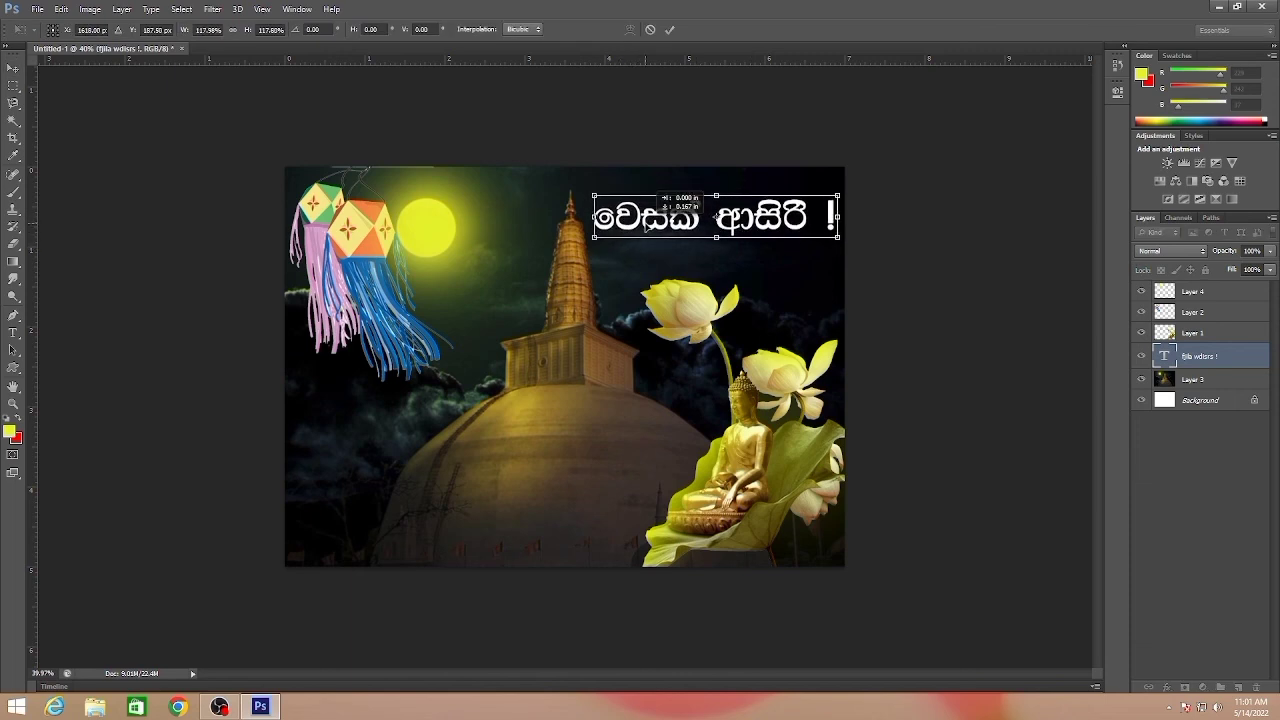
key("Return")
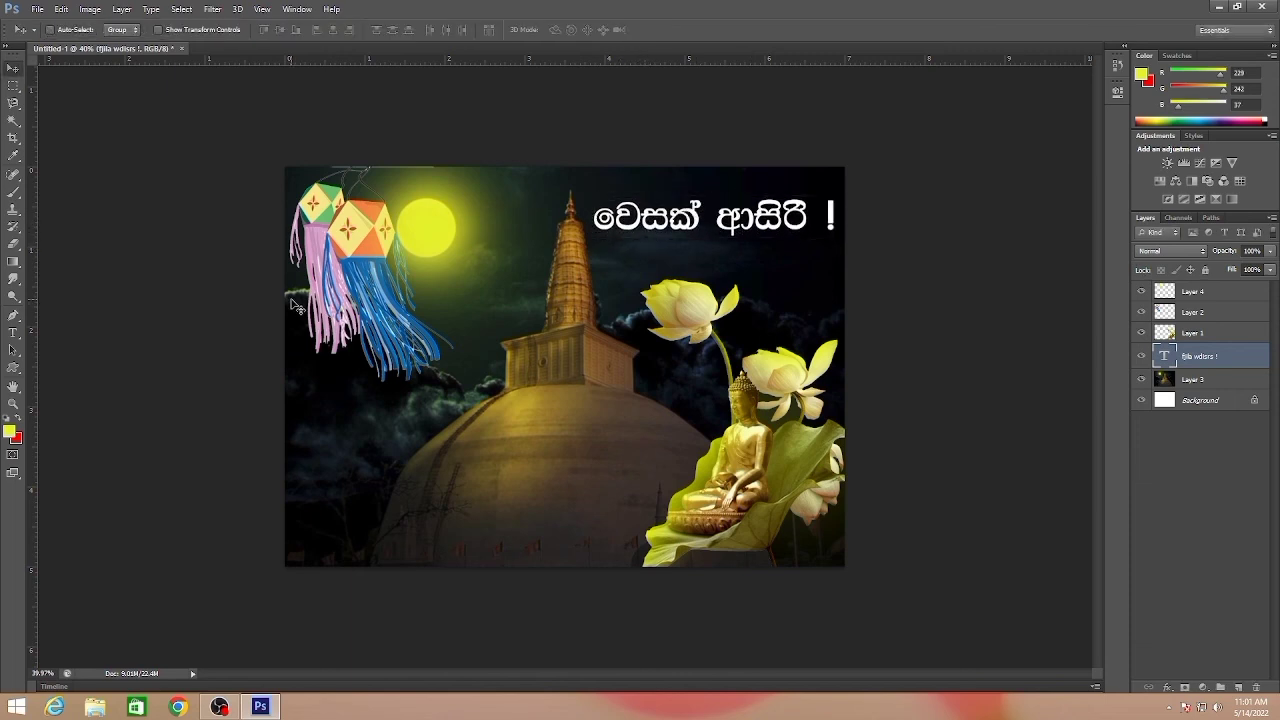